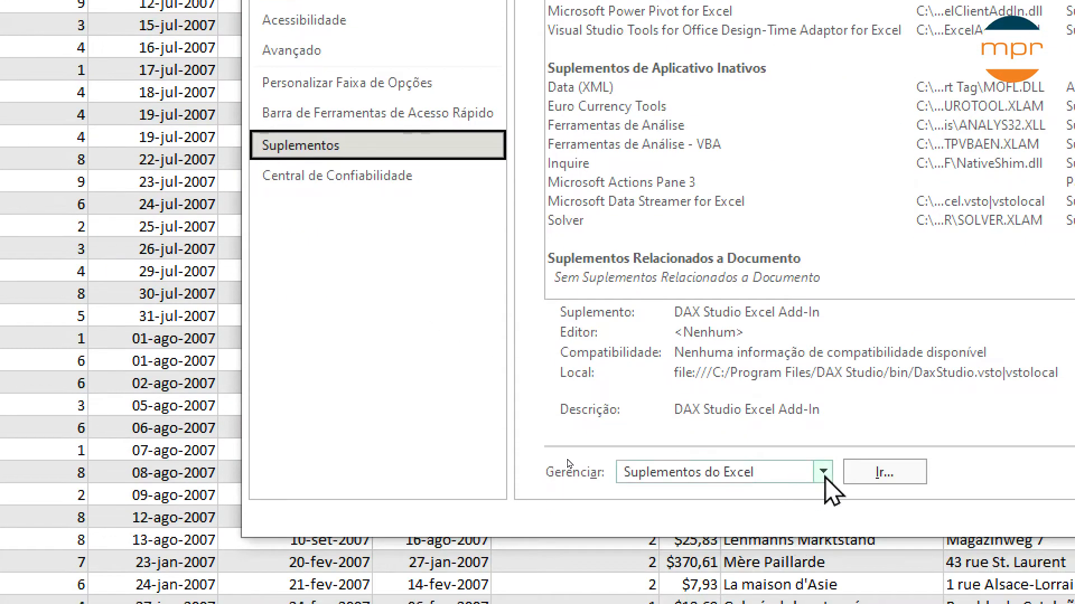
# Check the Microsoft Power Pivot for Excel entry in the COM add-ins list and close it without changes.
pyautogui.click(823, 477)
pyautogui.click(684, 516)
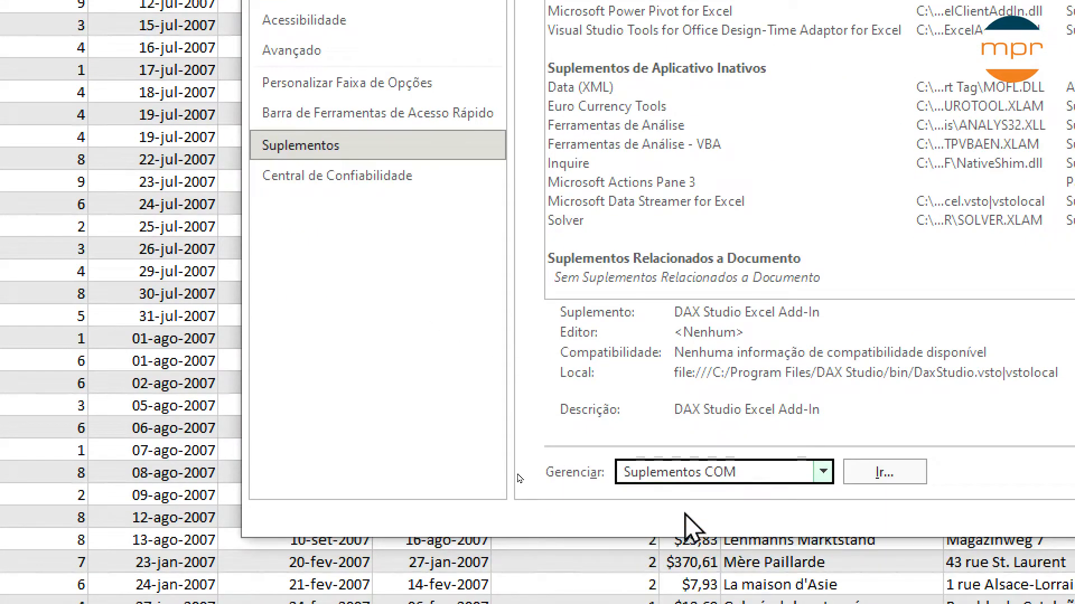
pyautogui.click(901, 479)
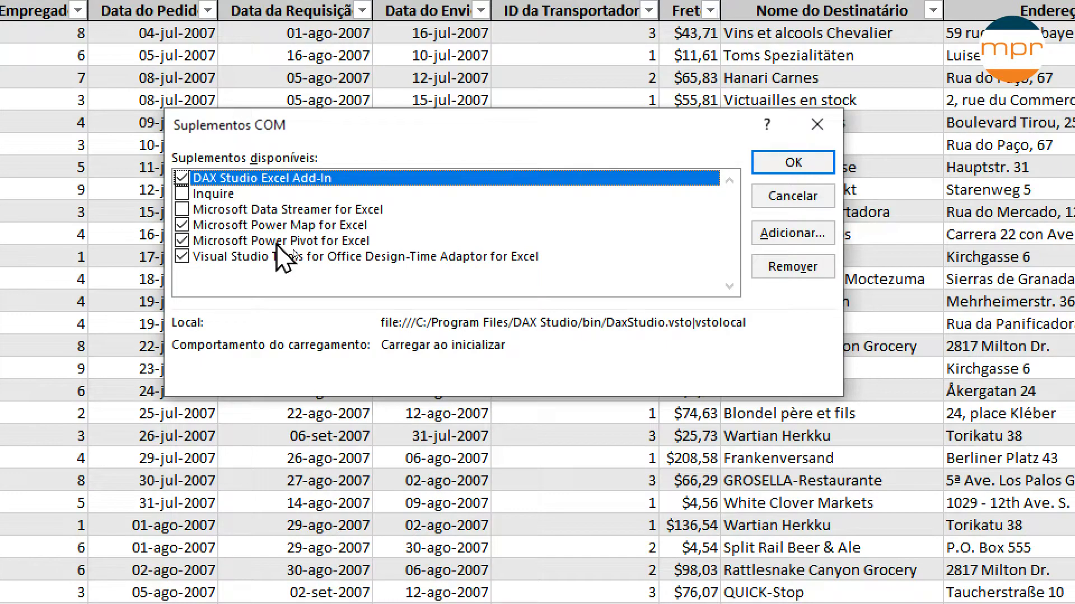
pyautogui.click(772, 202)
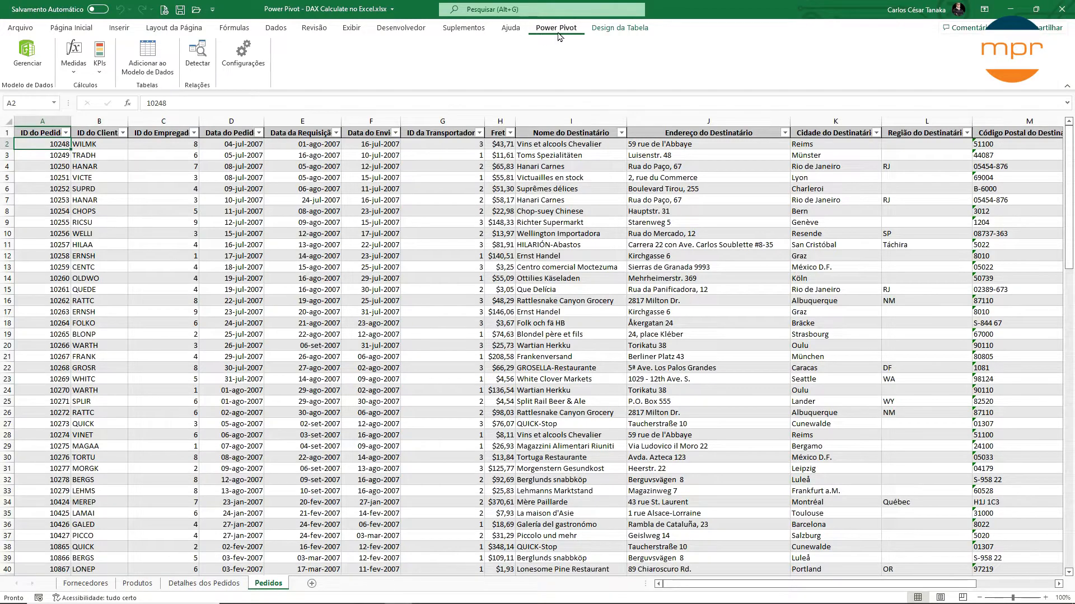
# Open the Power Pivot data model and examine tFornecedores, tProdutos, tPedidos and tDetalhes, including the Preço Unitário and Quantidade columns of tDetalhes.
pyautogui.click(27, 53)
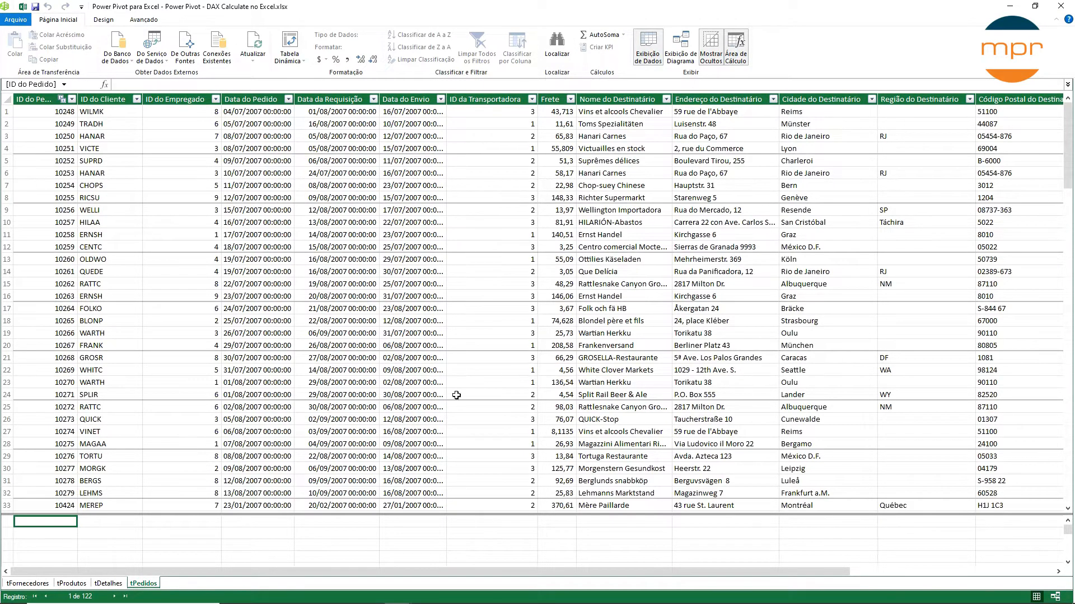
pyautogui.click(29, 584)
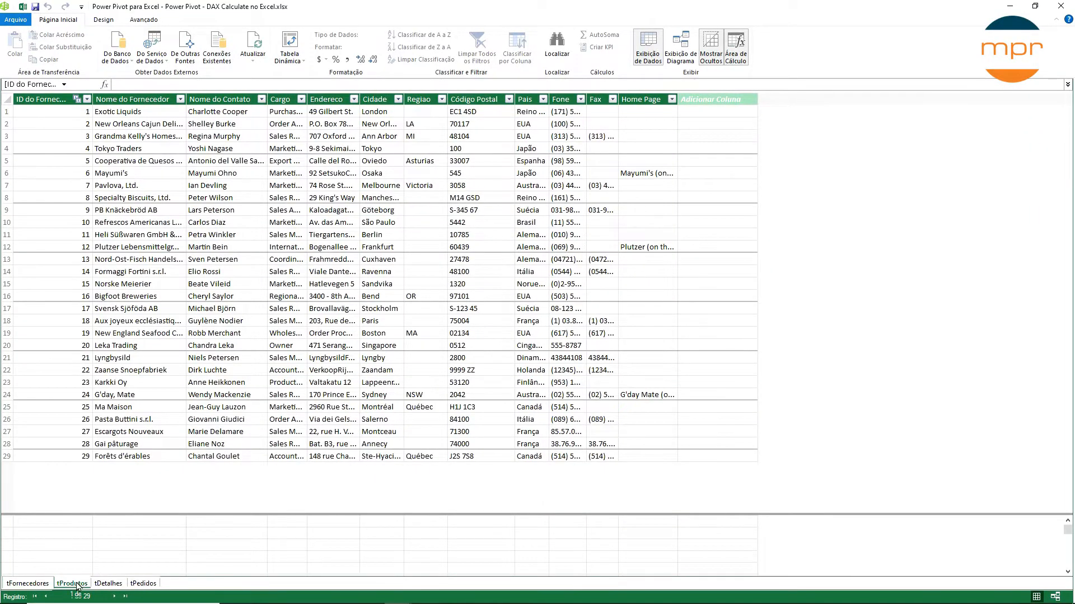
pyautogui.click(75, 584)
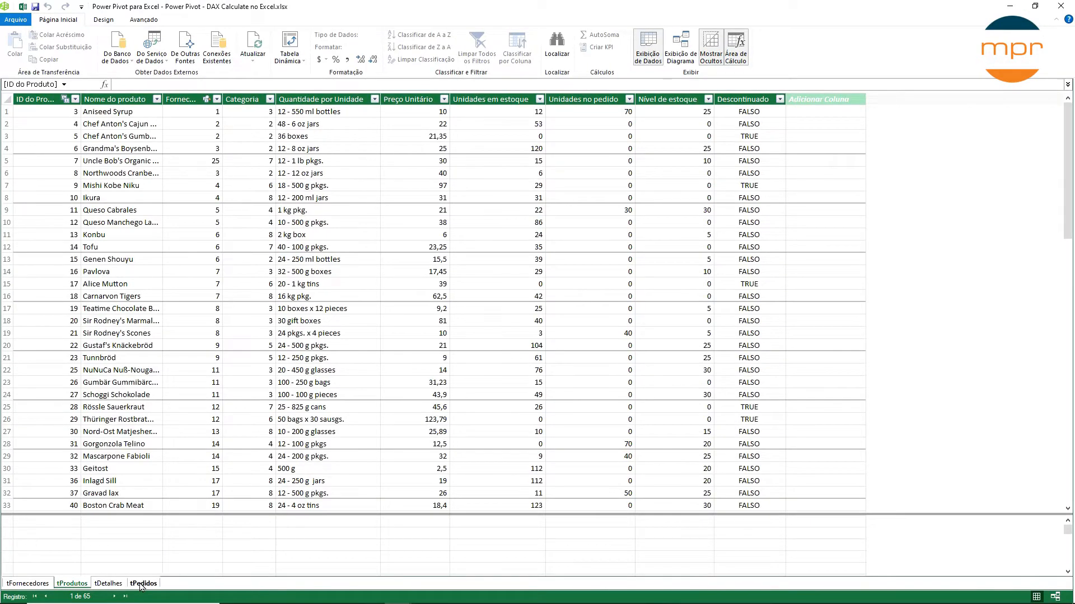
pyautogui.click(143, 582)
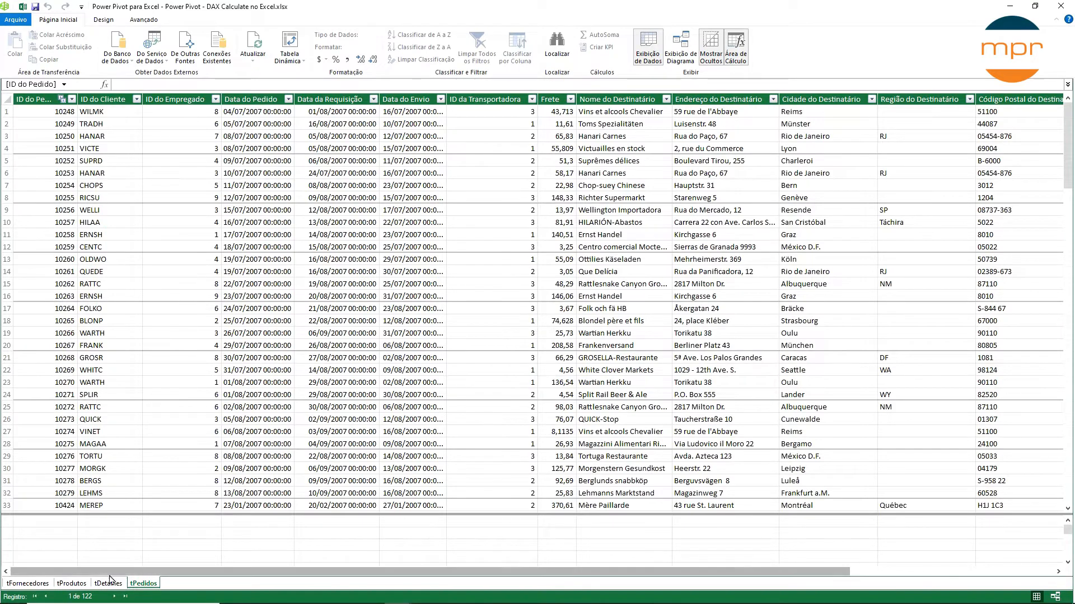
pyautogui.click(109, 583)
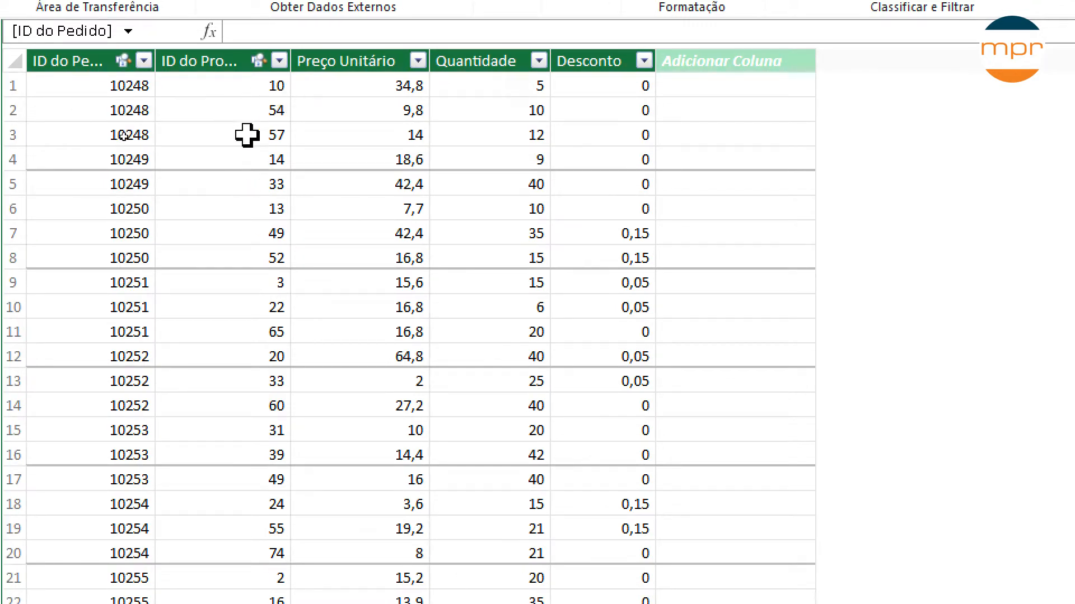
pyautogui.click(377, 66)
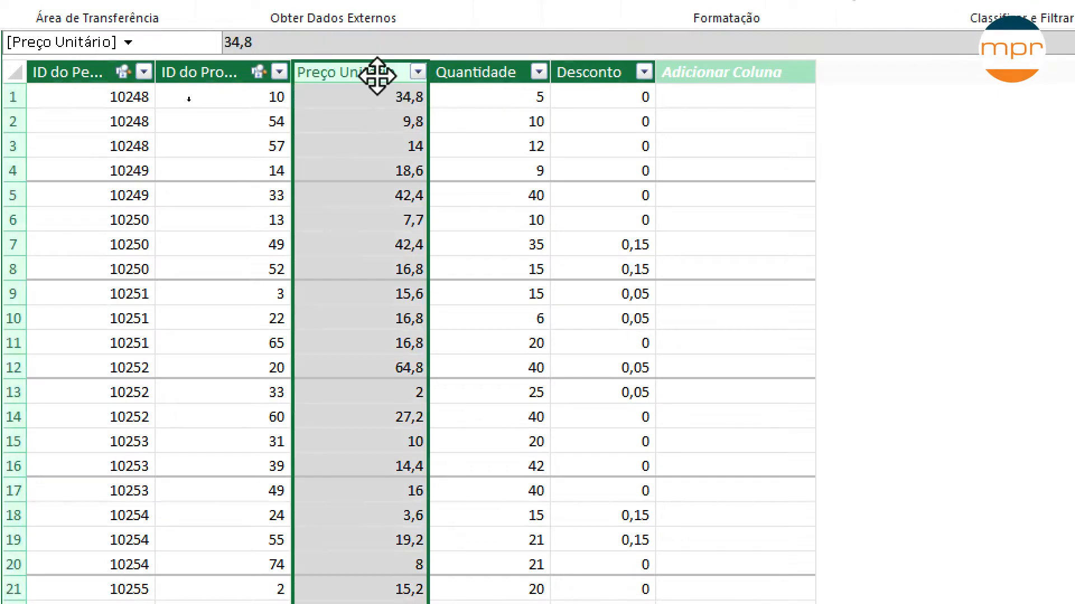
pyautogui.click(480, 71)
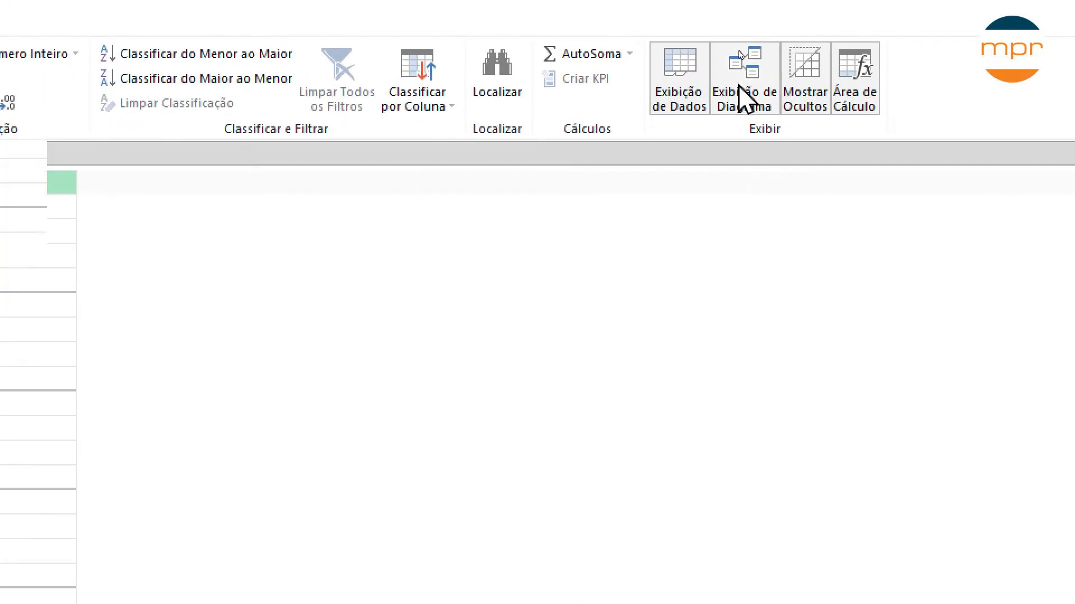
# Display the data model as a diagram and slightly reposition the tProdutos, tDetalhes and tPedidos tables.
pyautogui.click(738, 86)
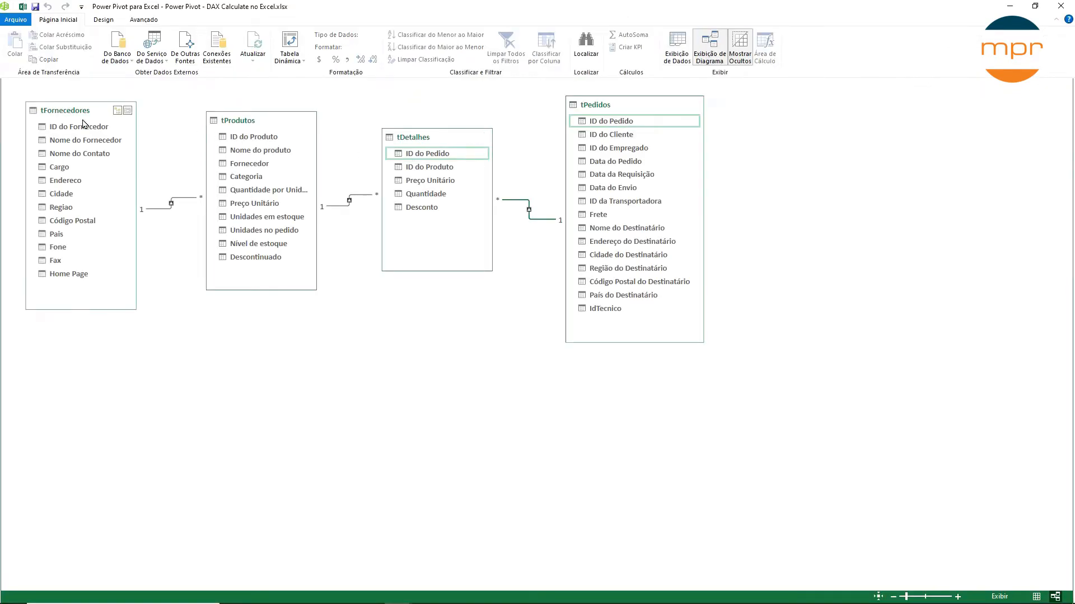
pyautogui.moveTo(239, 120); pyautogui.dragTo(245, 138)
pyautogui.moveTo(426, 140); pyautogui.dragTo(441, 162)
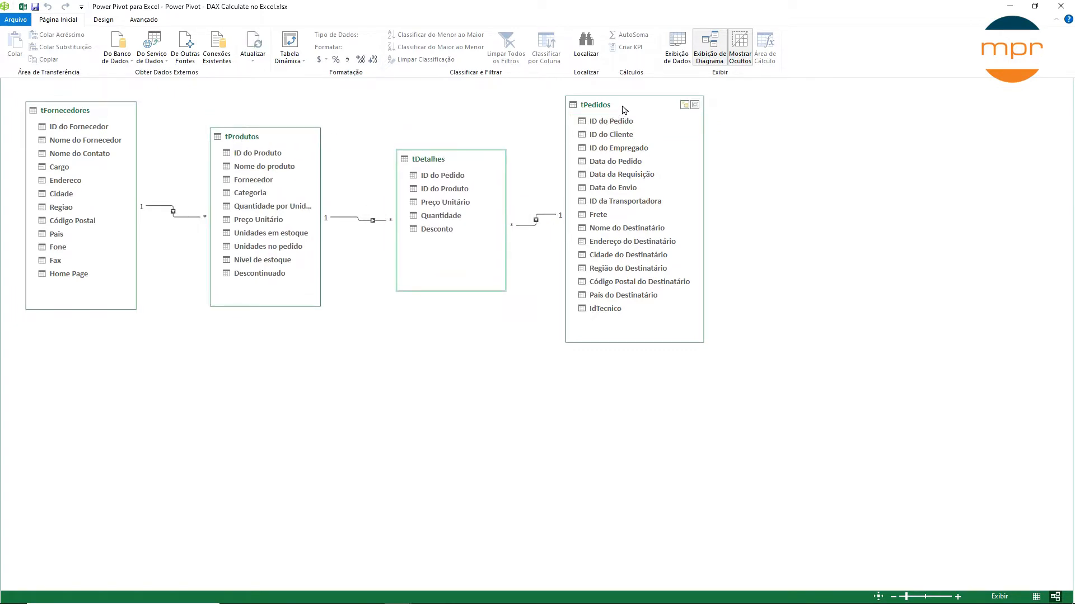
pyautogui.moveTo(624, 109); pyautogui.dragTo(651, 110)
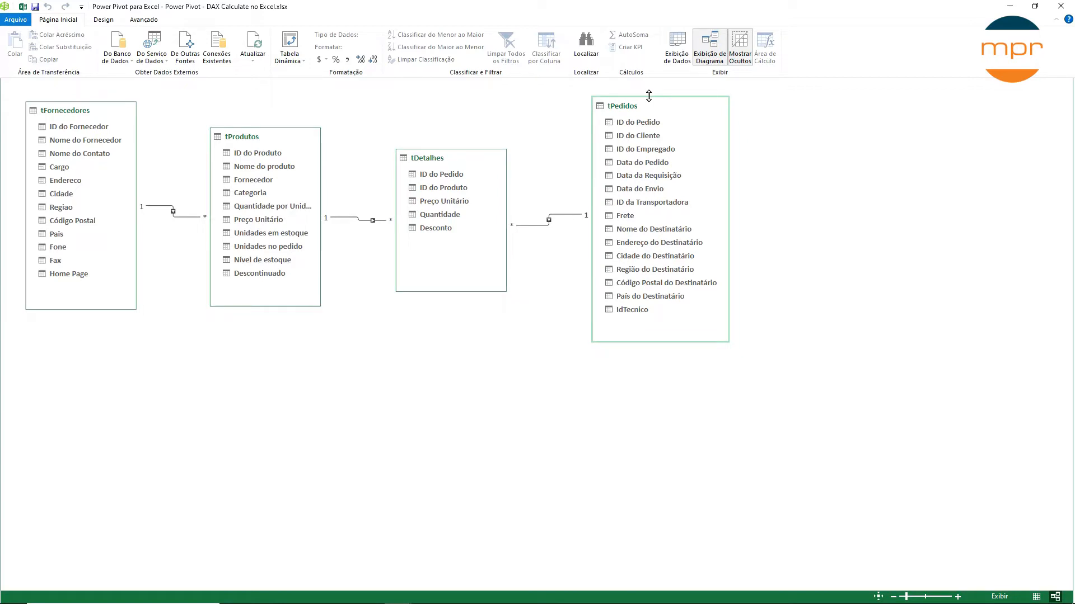
# Open tDetalhes from the diagram, inspect its Preço Unitário and Quantidade columns, and return to the workbook.
pyautogui.doubleClick(443, 158)
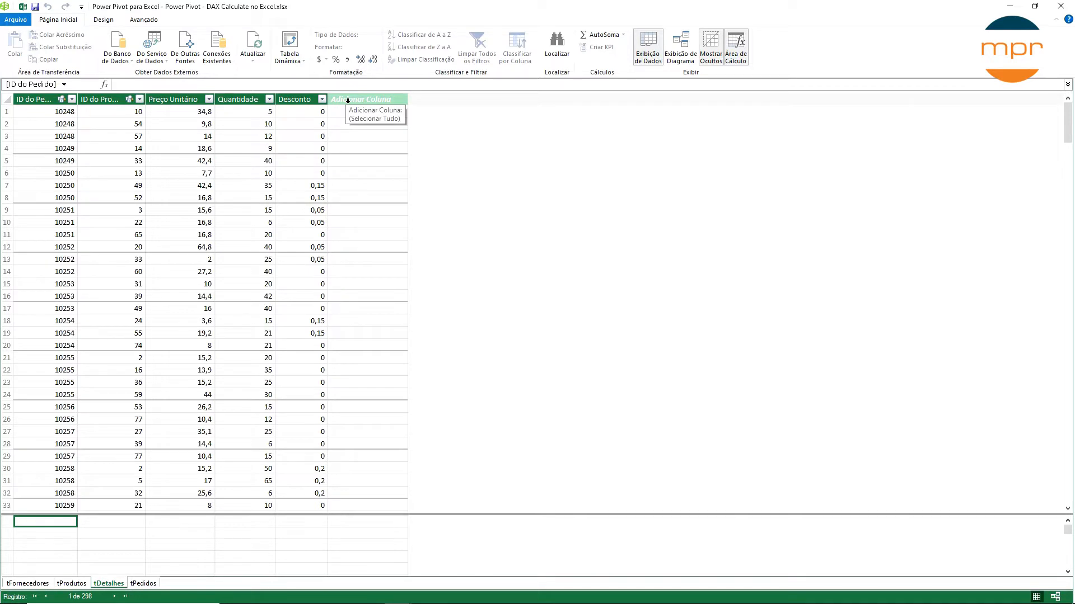
pyautogui.click(187, 99)
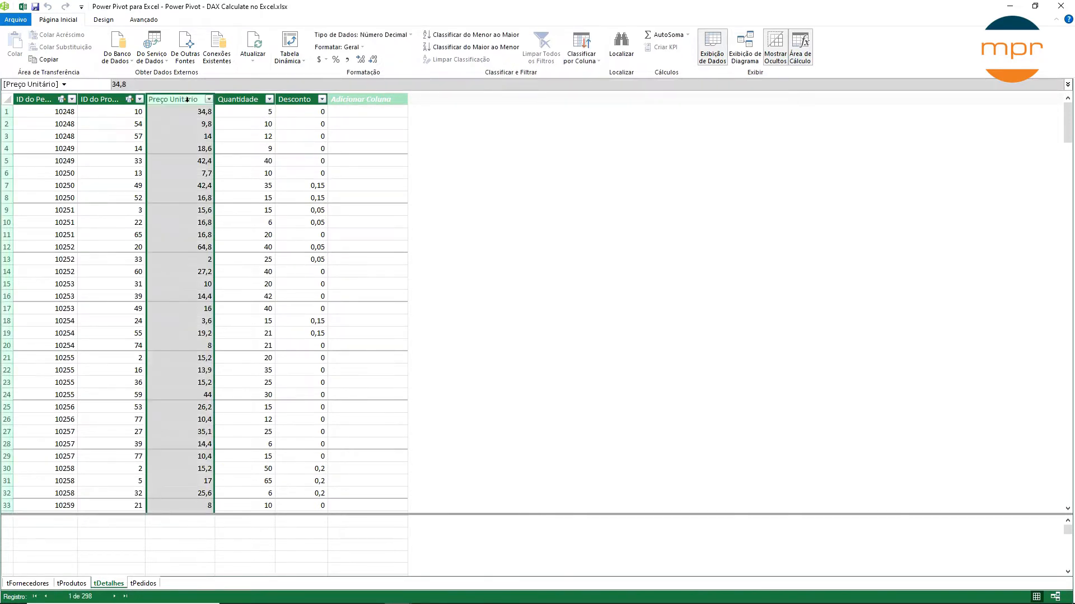
pyautogui.click(232, 101)
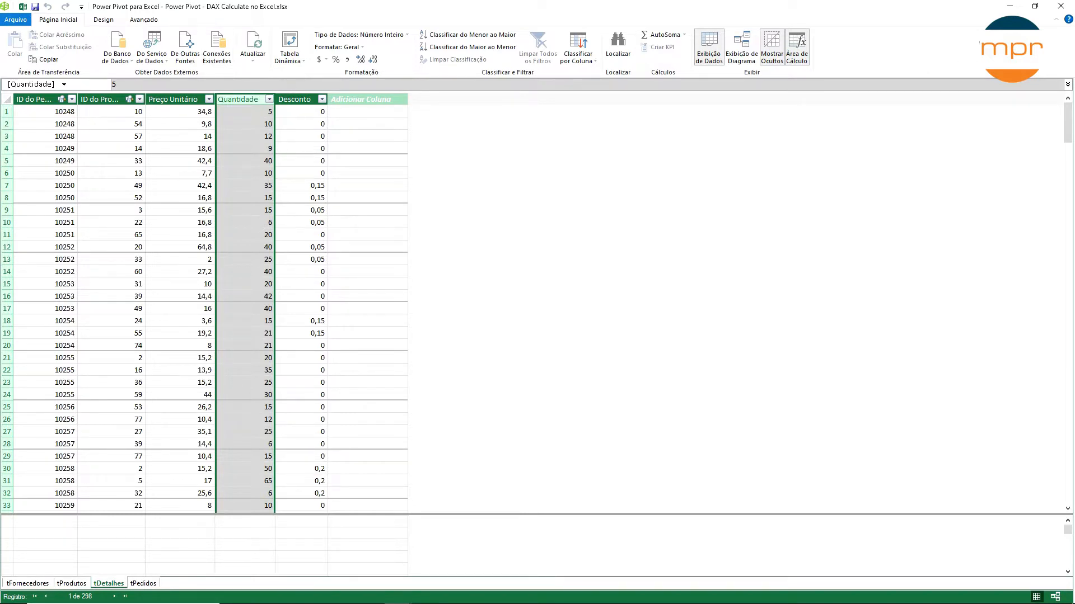
pyautogui.click(1061, 6)
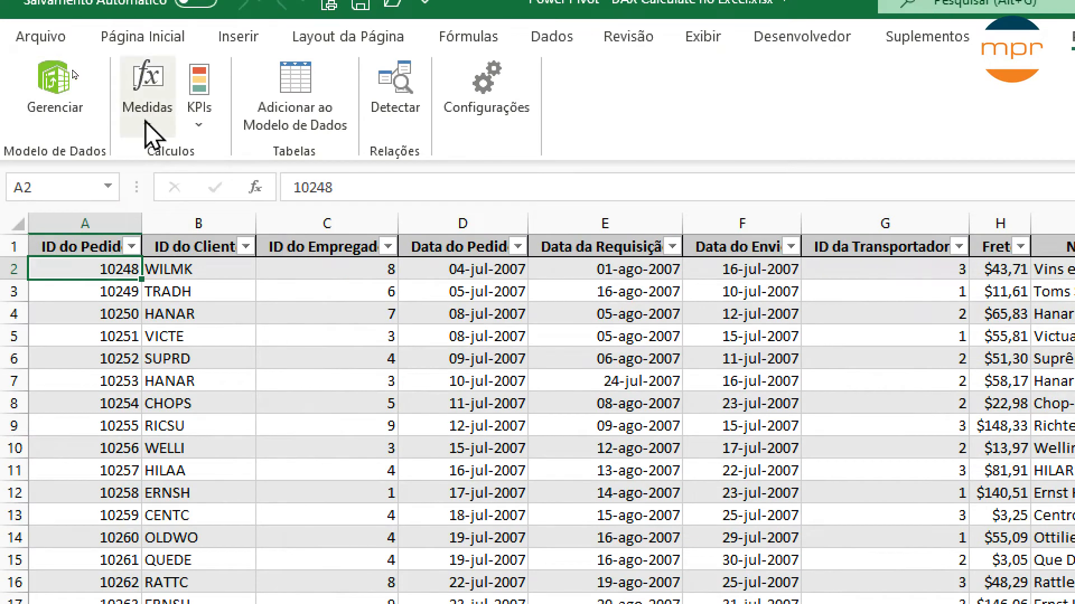
# Start a new Power Pivot measure in the tDetalhes table and name it Total Venda.
pyautogui.click(148, 126)
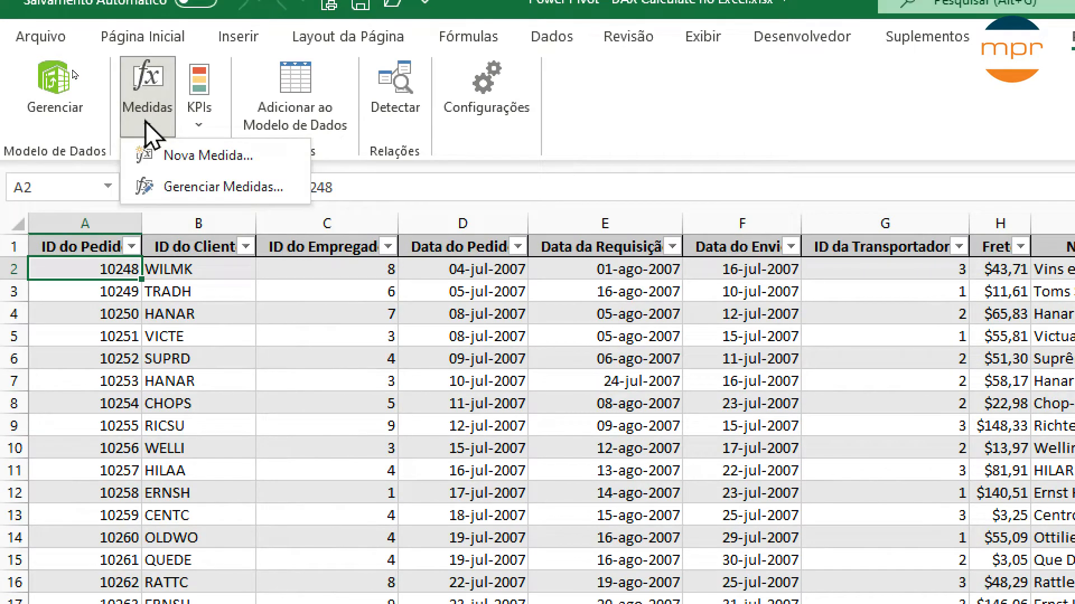
pyautogui.click(207, 156)
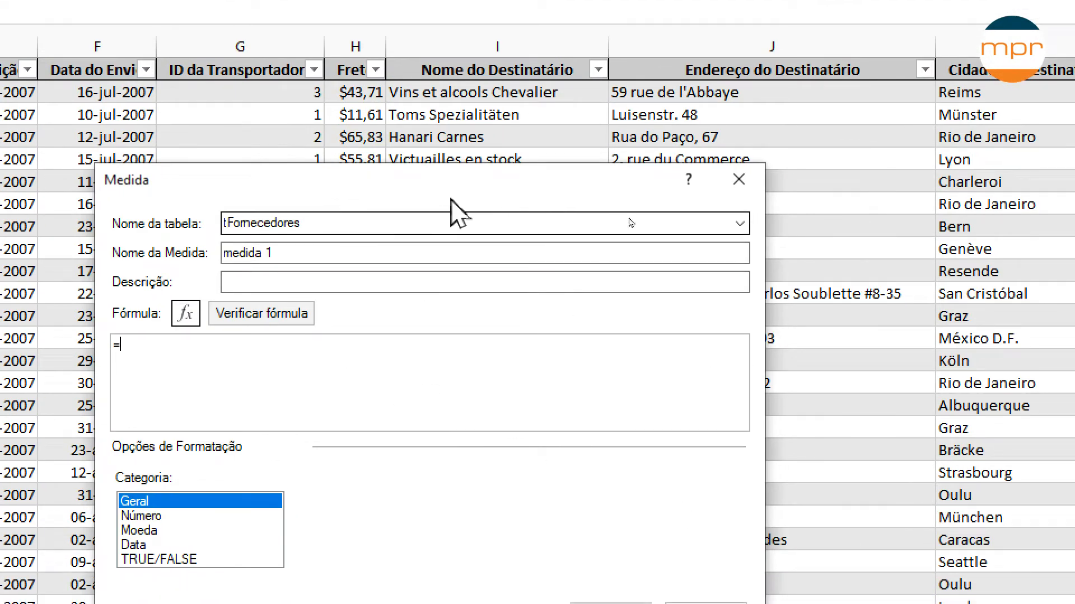
pyautogui.click(739, 224)
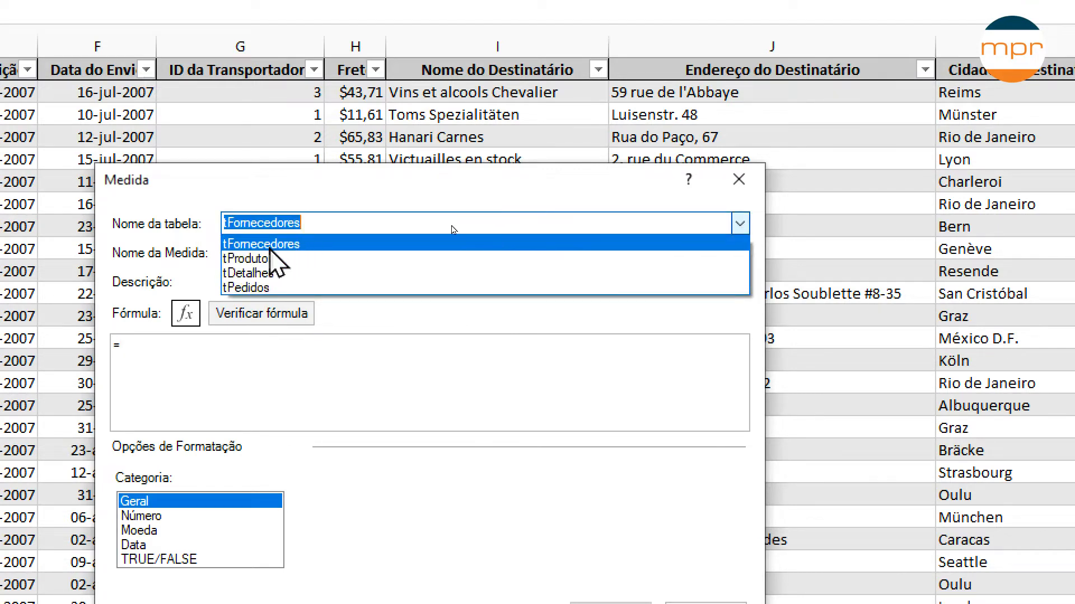
pyautogui.click(250, 273)
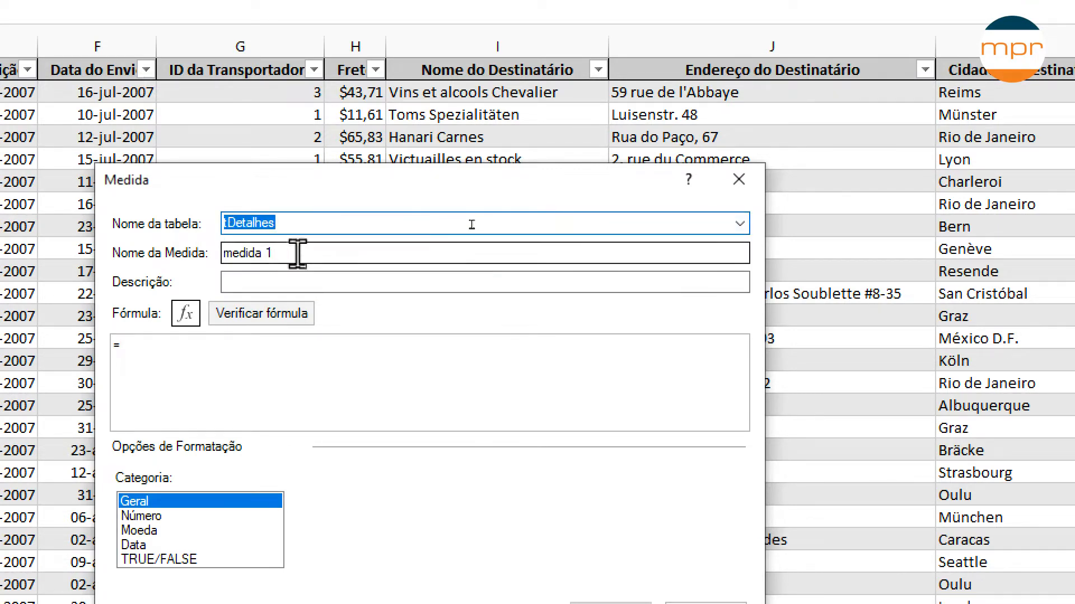
pyautogui.press('Tab')
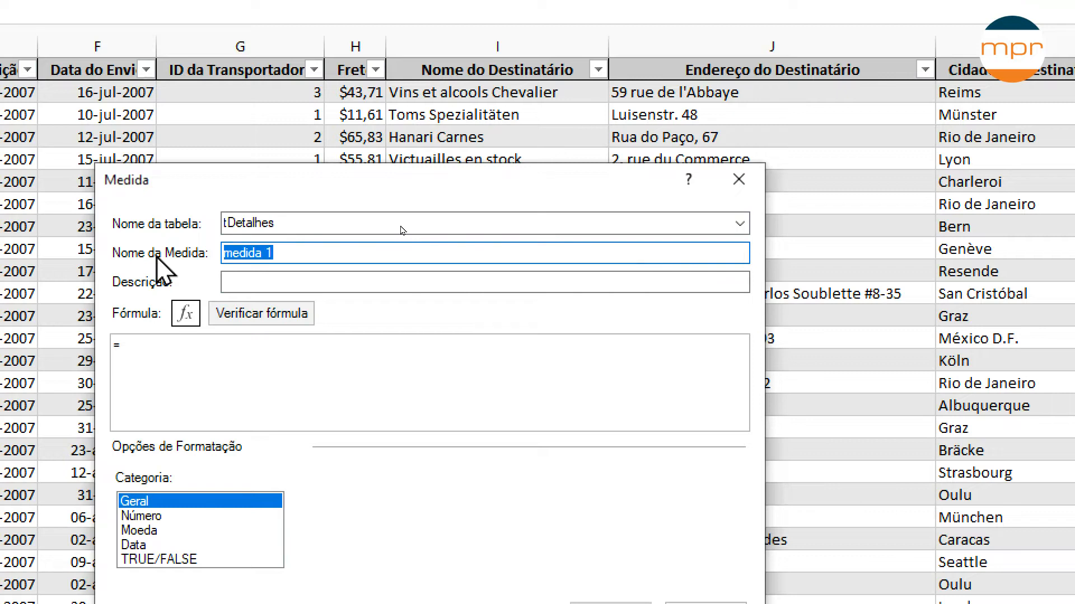
pyautogui.write('Total Venda')
# Enter the measure formula =SUMX(tDetalhes; [Quantidade]*[Preço Unitário]).
pyautogui.click(177, 356)
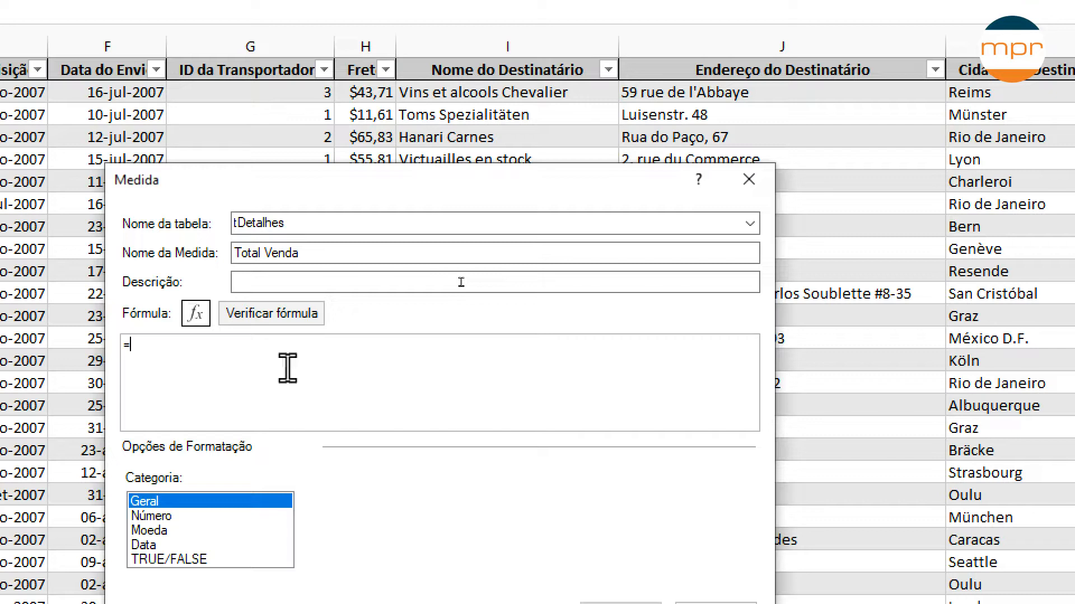
pyautogui.write('SUMX')
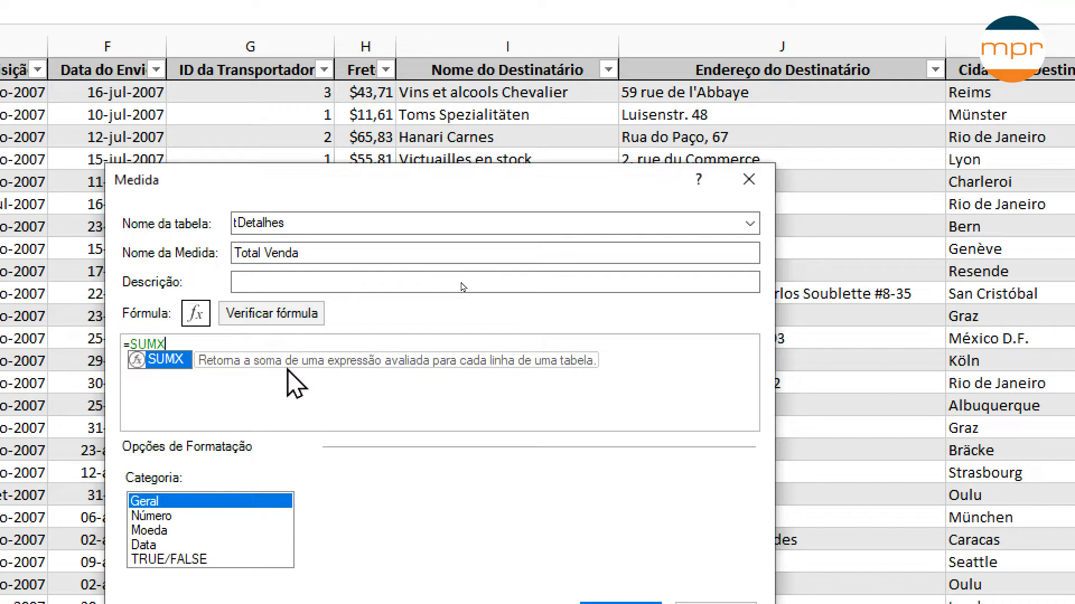
pyautogui.write('(')
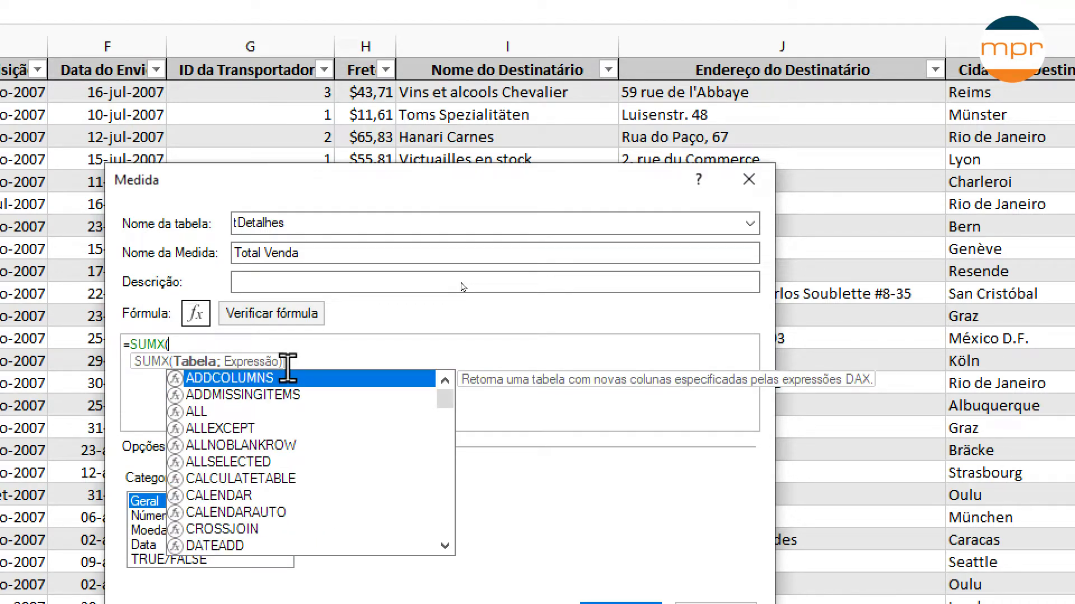
pyautogui.write('det')
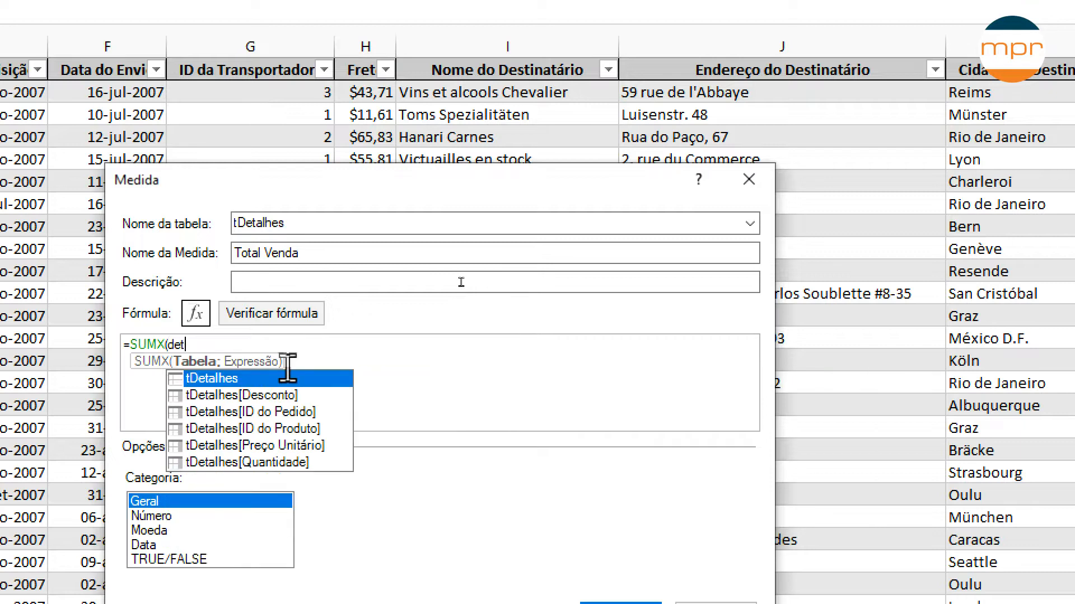
pyautogui.press('Tab')
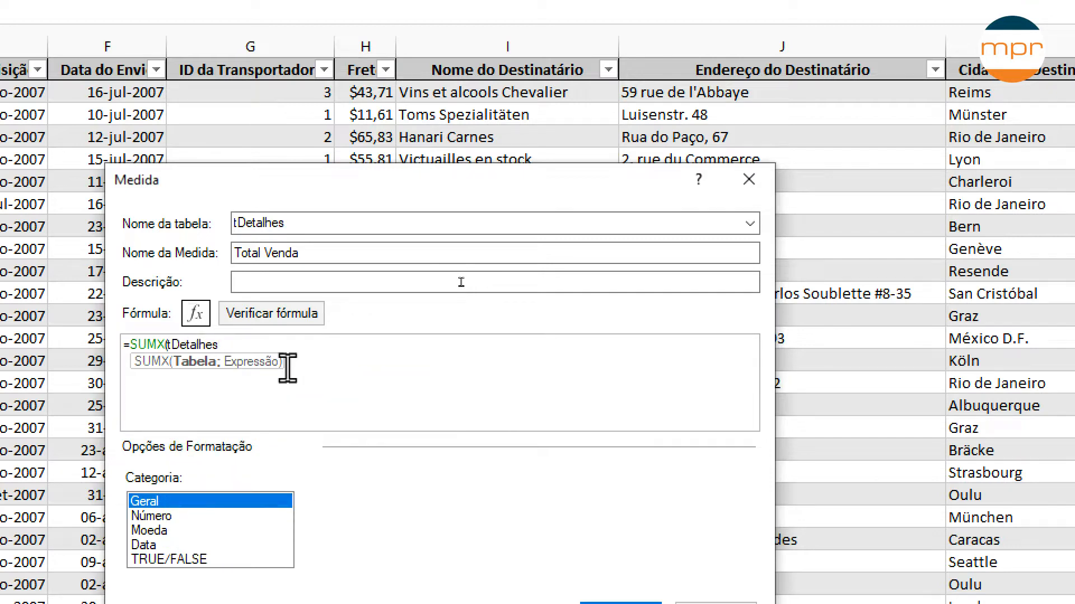
pyautogui.write(';')
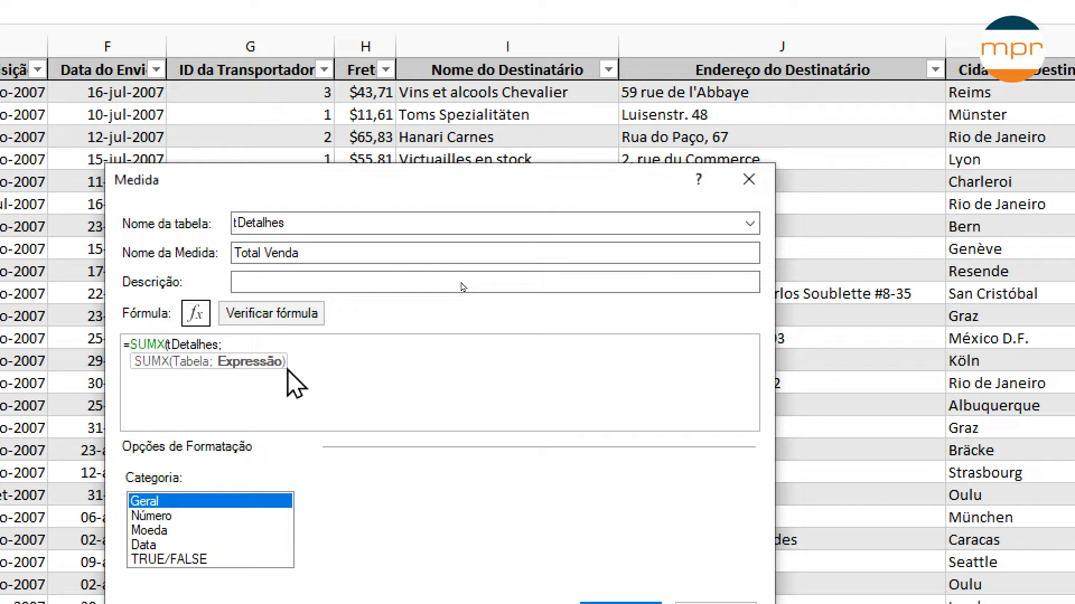
pyautogui.write('[qua')
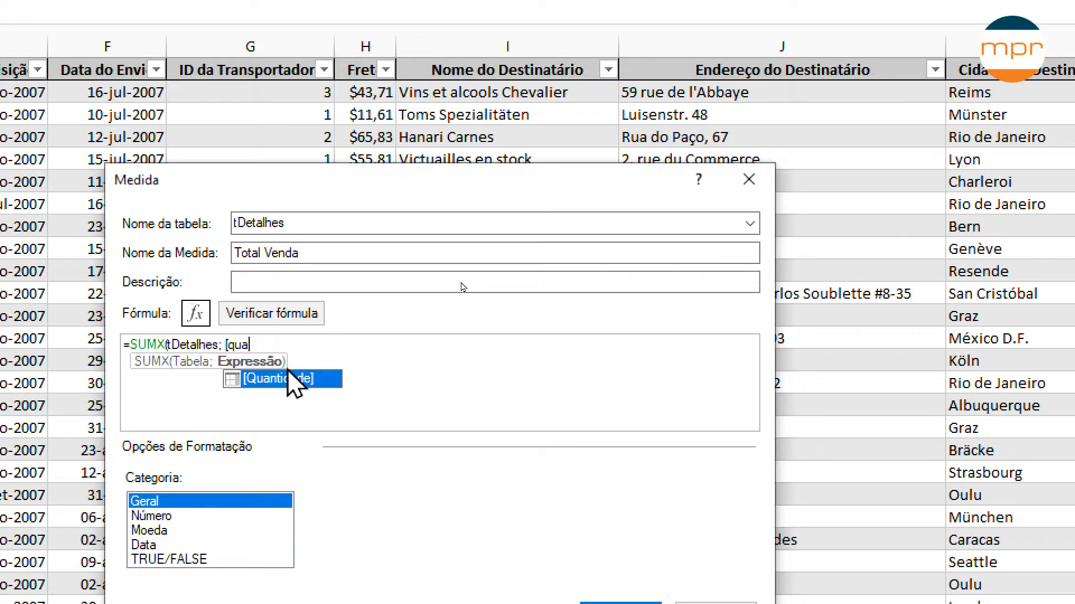
pyautogui.doubleClick(288, 371)
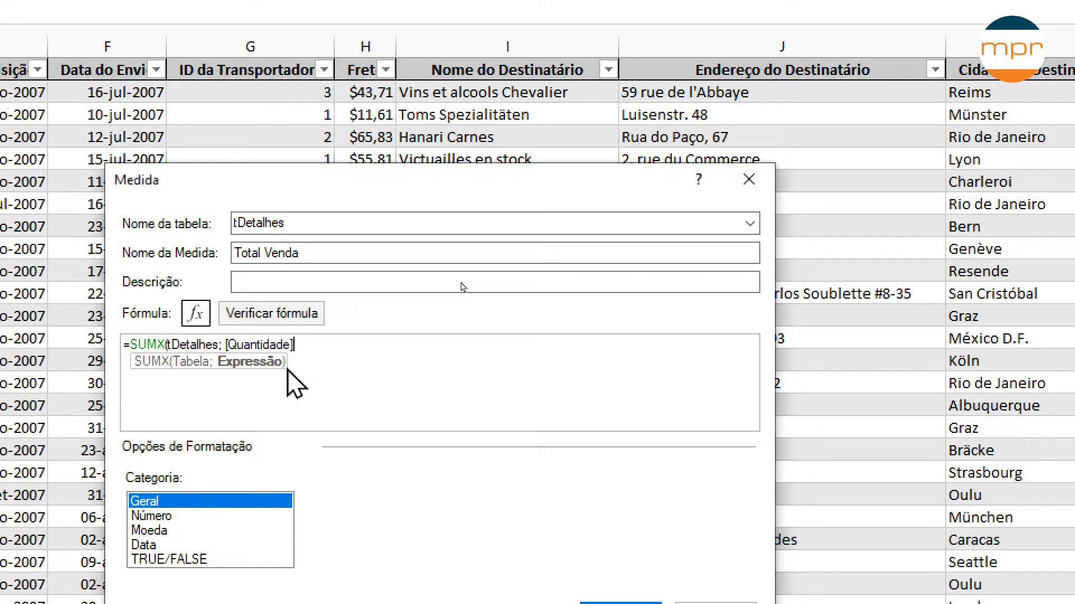
pyautogui.write('*[')
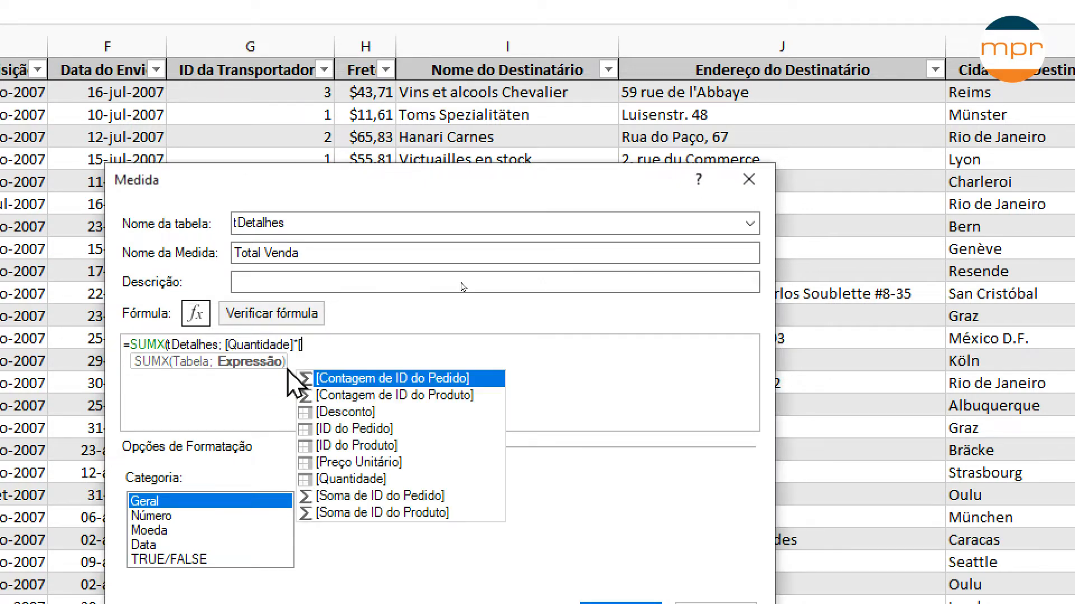
pyautogui.write('pre')
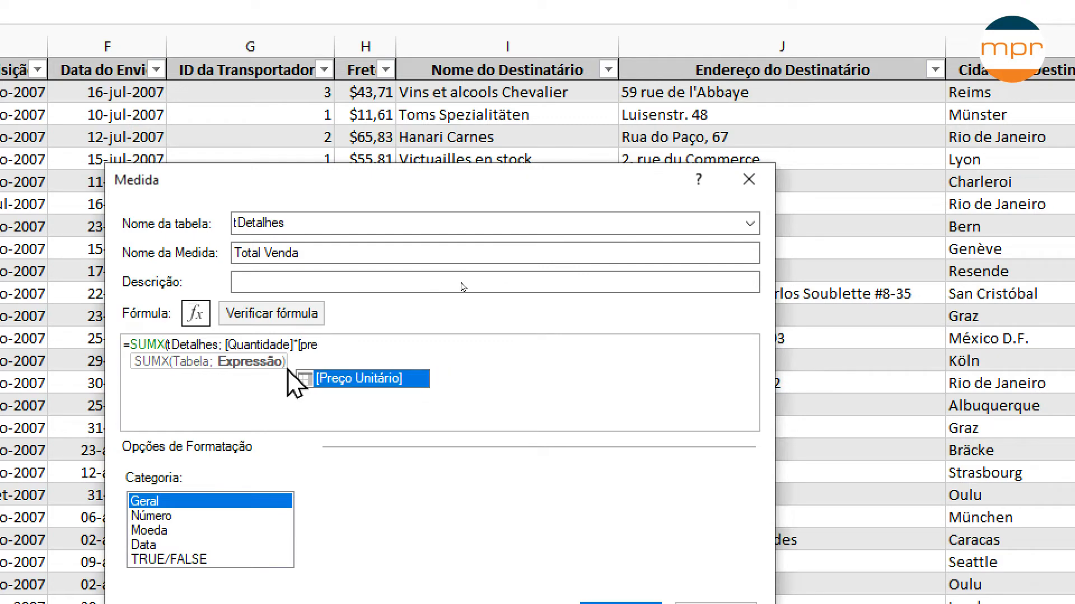
pyautogui.press('Tab')
pyautogui.write(')')
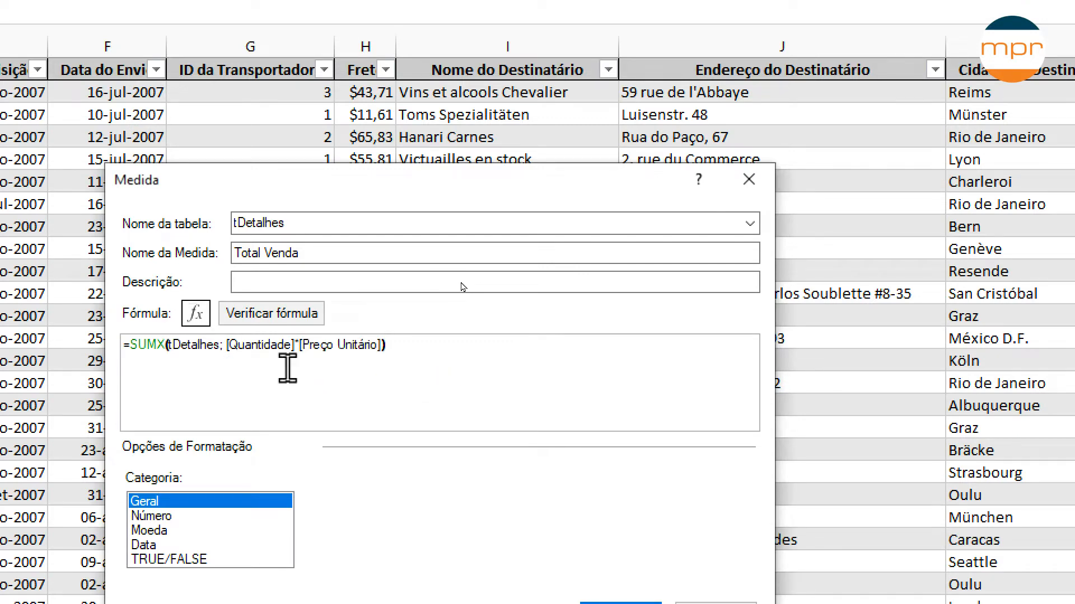
# Format the Total Venda measure as Moeda with 0 decimal places.
pyautogui.click(163, 532)
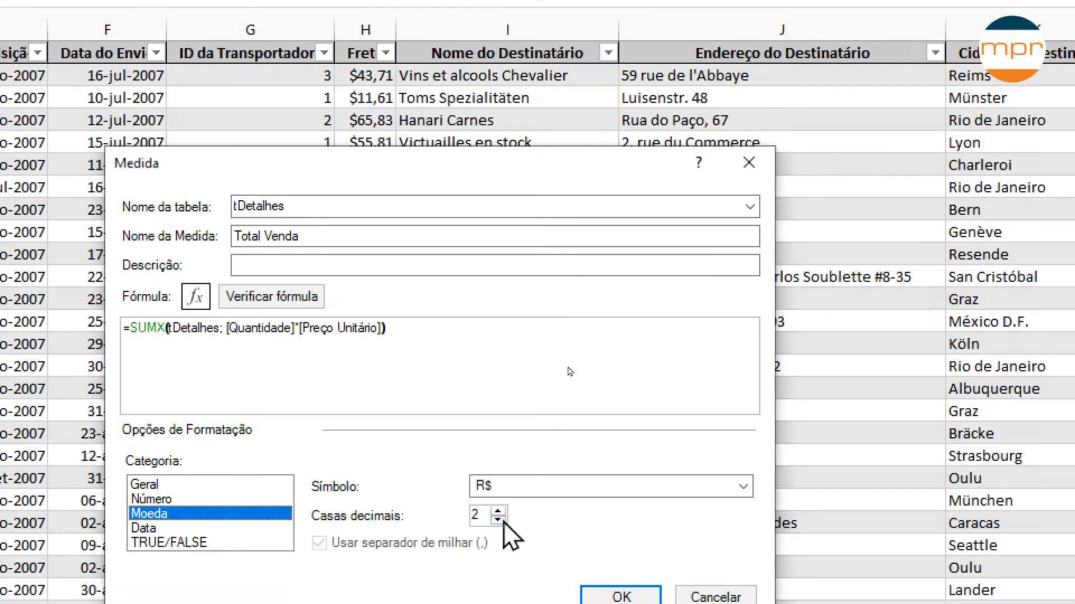
pyautogui.click(497, 531)
pyautogui.click(498, 531)
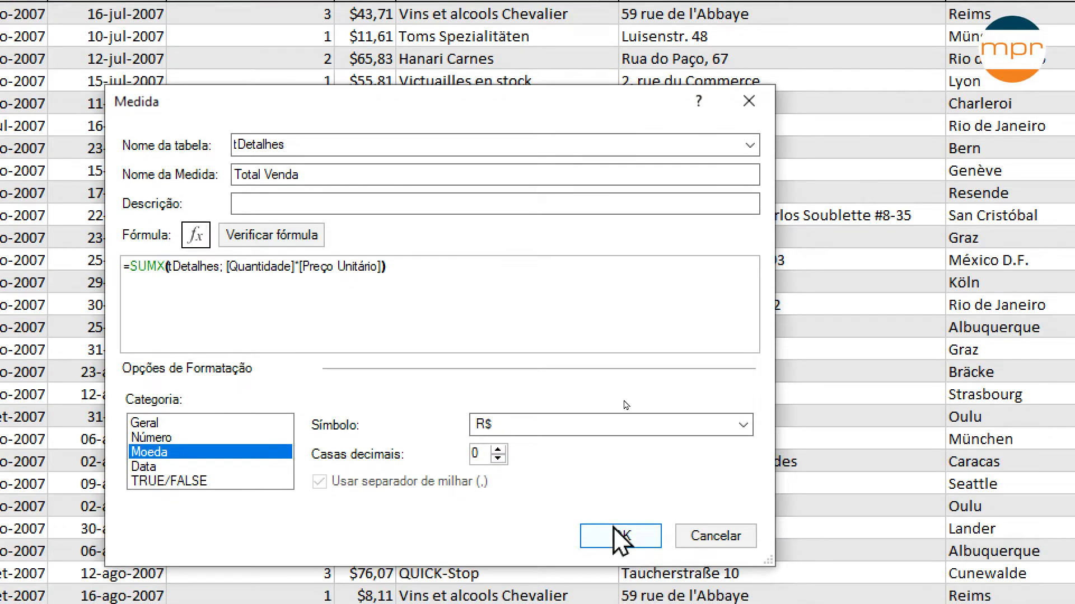
# Save the Total Venda measure and insert a PivotTable from the data model on a new worksheet.
pyautogui.click(616, 556)
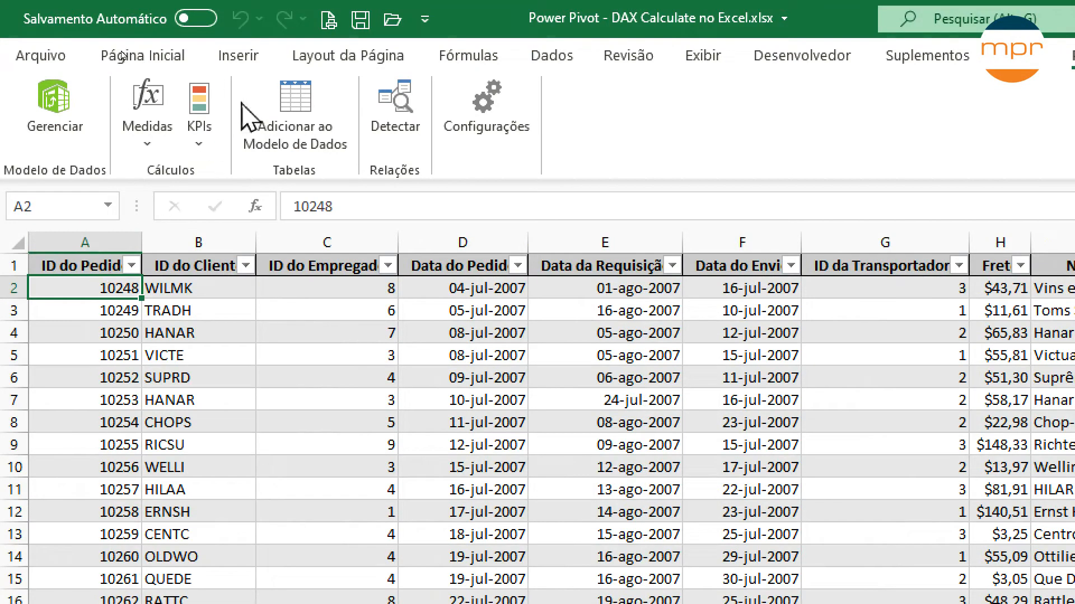
pyautogui.click(241, 54)
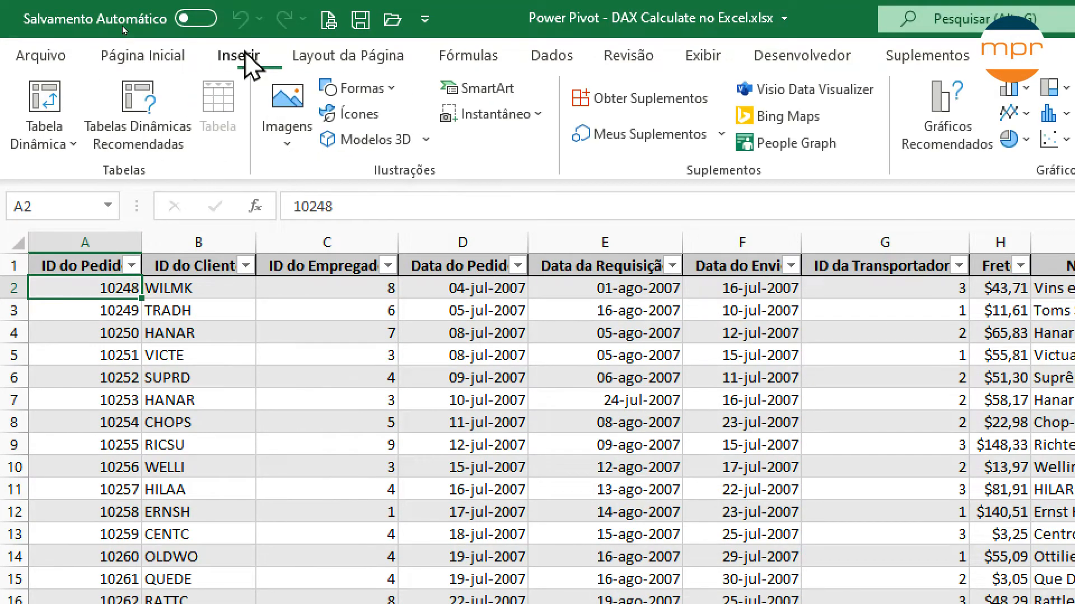
pyautogui.click(62, 147)
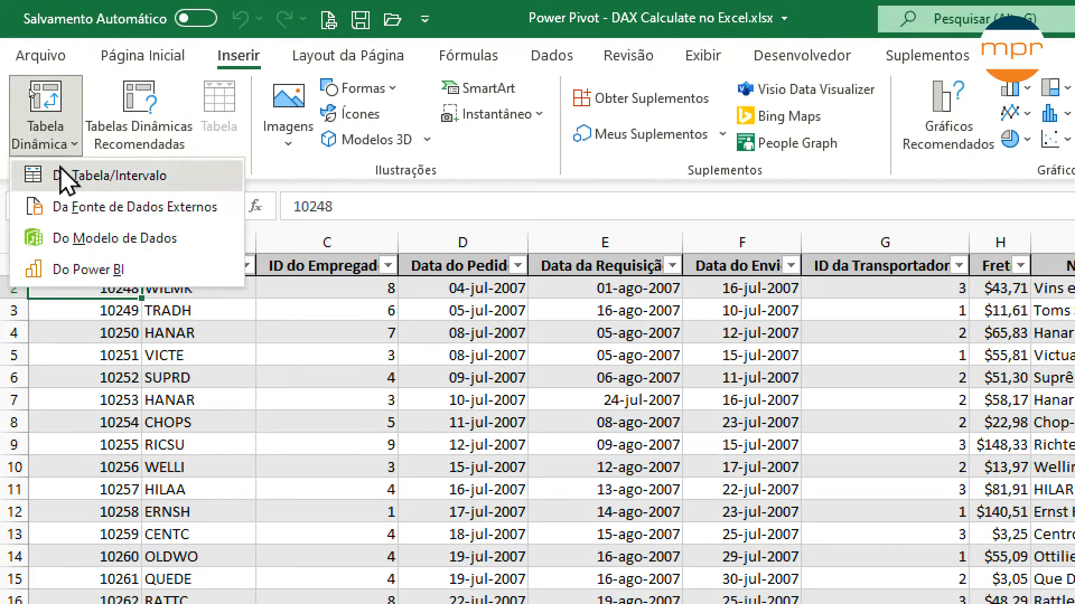
pyautogui.click(168, 252)
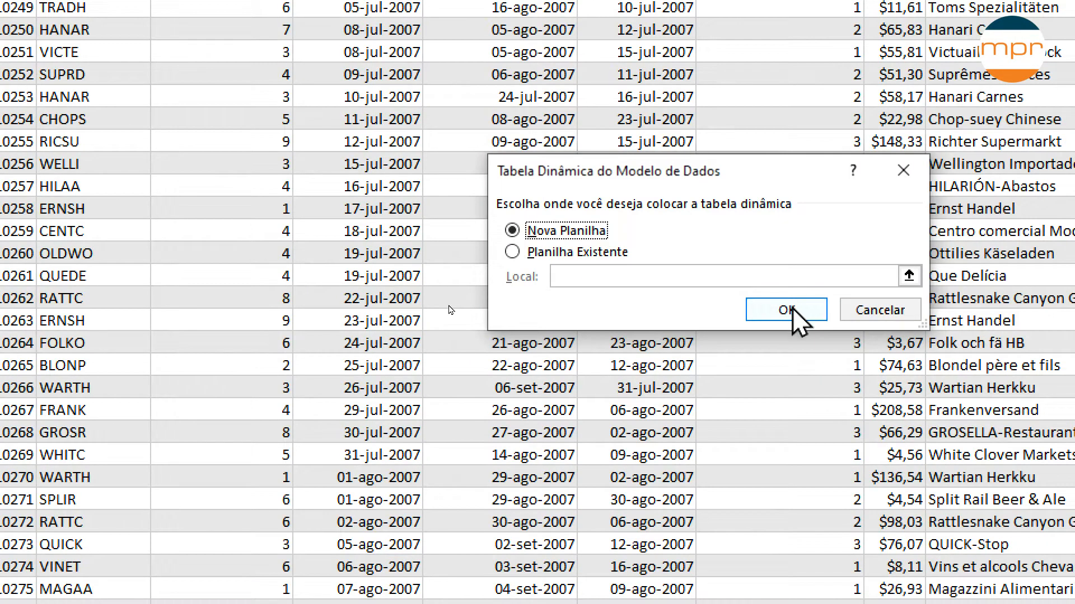
pyautogui.click(792, 310)
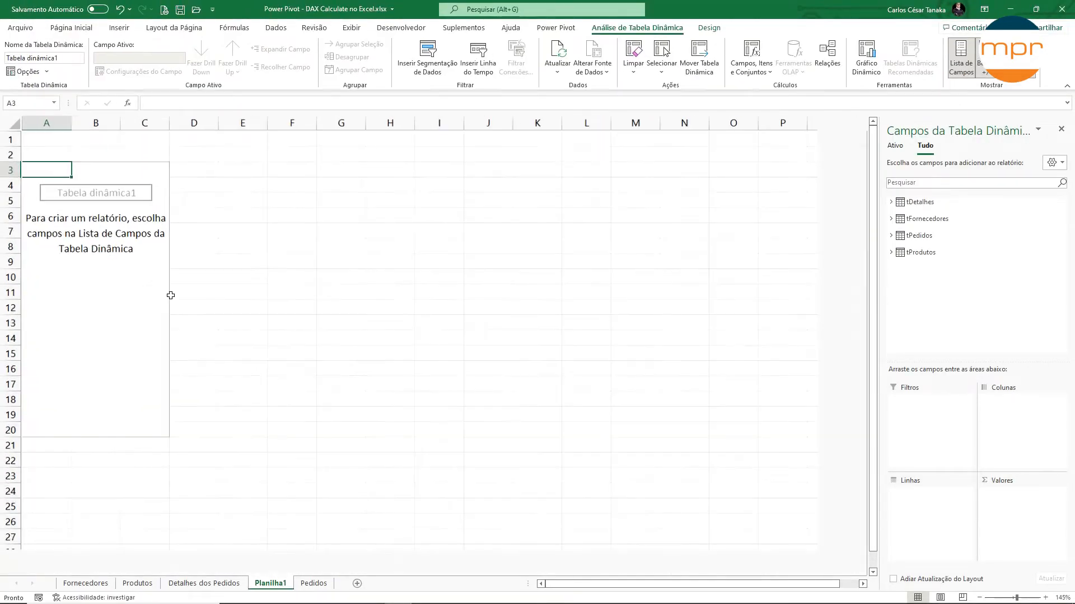
# Add the Nome do produto field from tProdutos to the PivotTable rows.
pyautogui.keyDown('ctrl'); pyautogui.scroll(2, 171, 295); pyautogui.keyUp('ctrl')
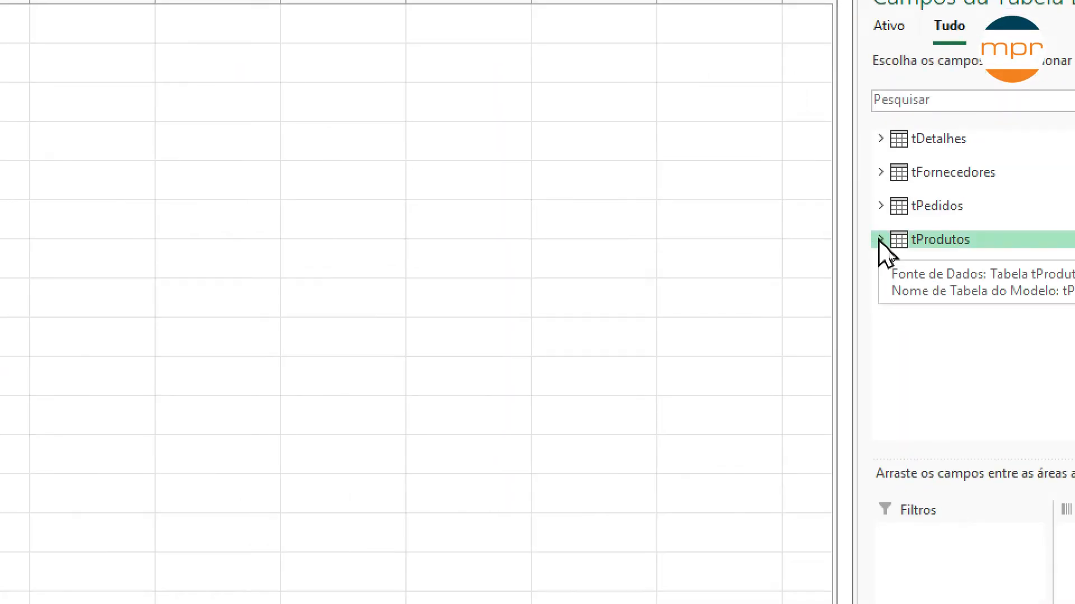
pyautogui.click(880, 241)
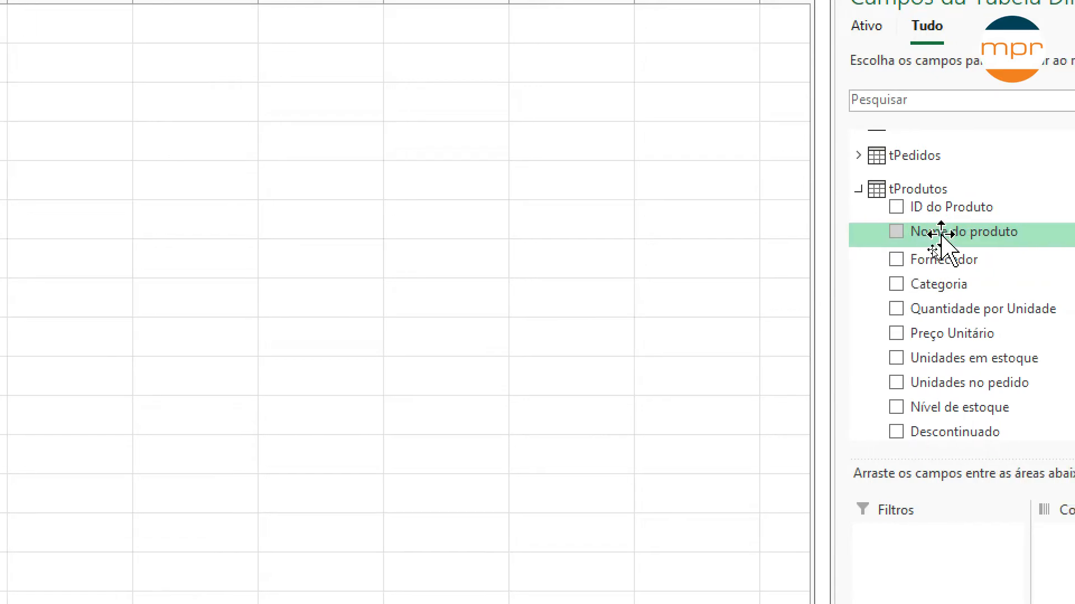
pyautogui.moveTo(939, 213); pyautogui.dragTo(903, 529)
pyautogui.scroll(3, 913, 252)
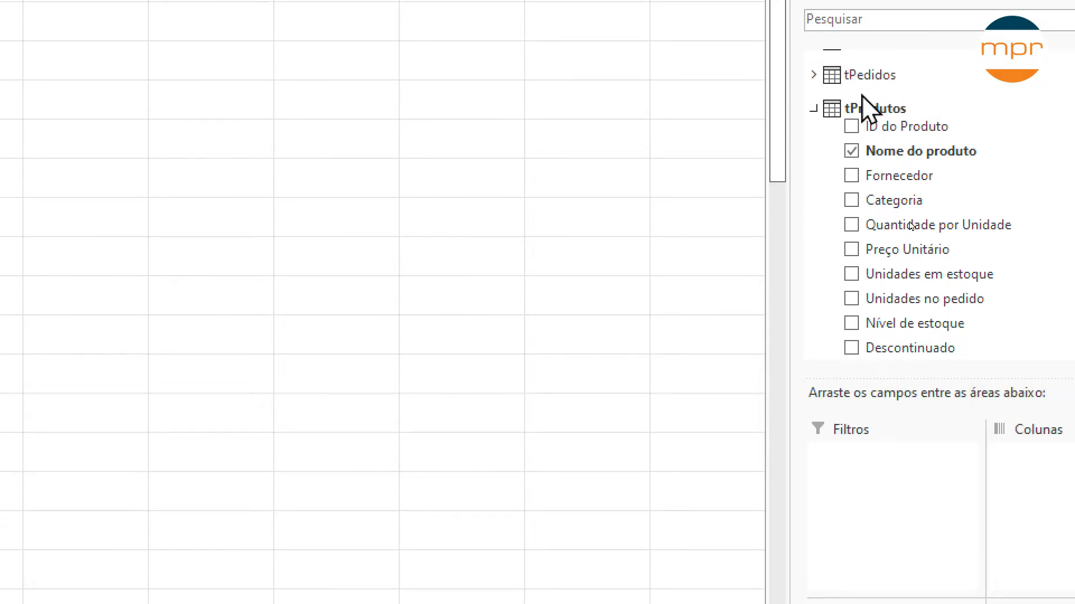
# Add the Total Venda measure from tDetalhes to the PivotTable values and inspect the first products' sales.
pyautogui.click(813, 110)
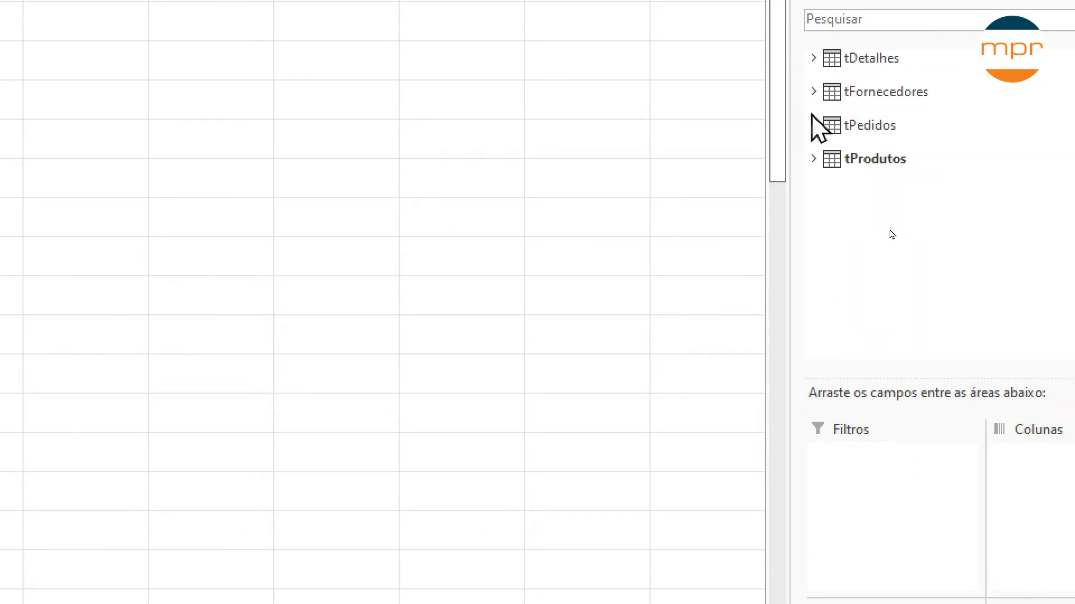
pyautogui.click(814, 61)
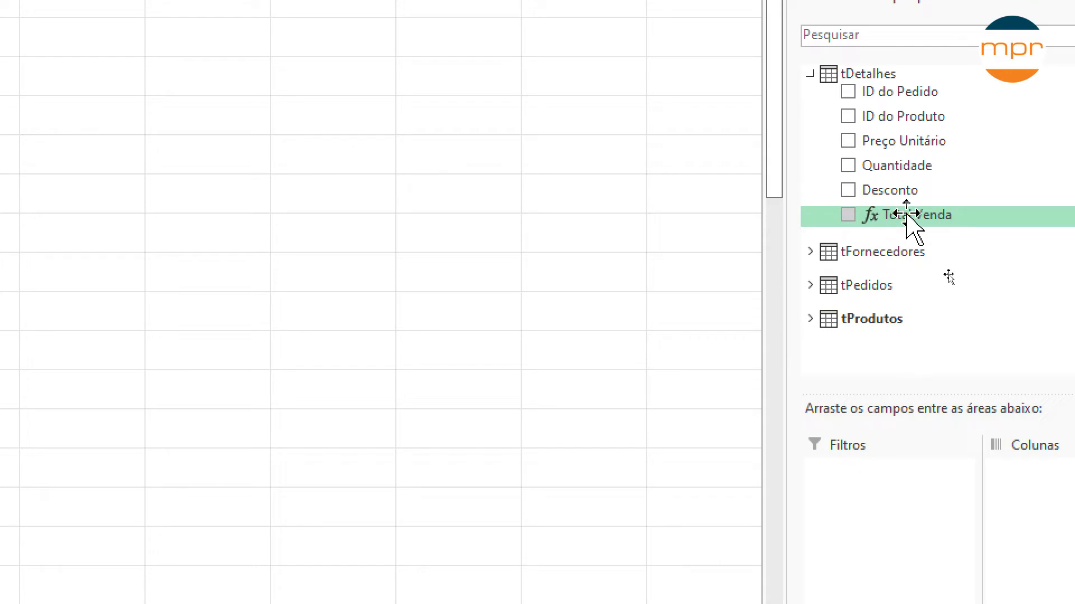
pyautogui.moveTo(931, 233); pyautogui.dragTo(1022, 603)
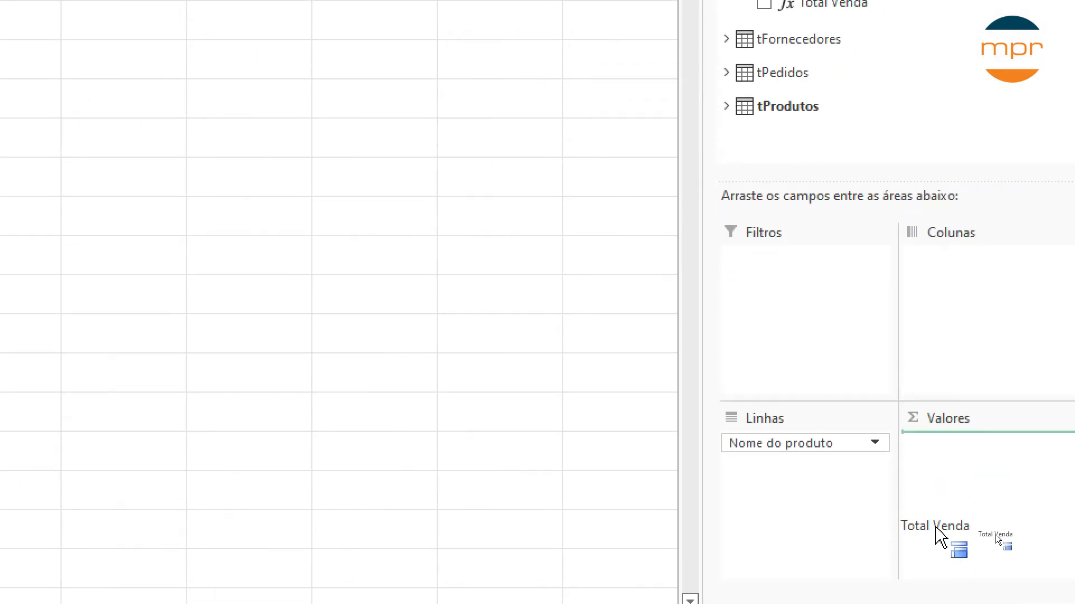
pyautogui.moveTo(940, 538); pyautogui.dragTo(960, 479)
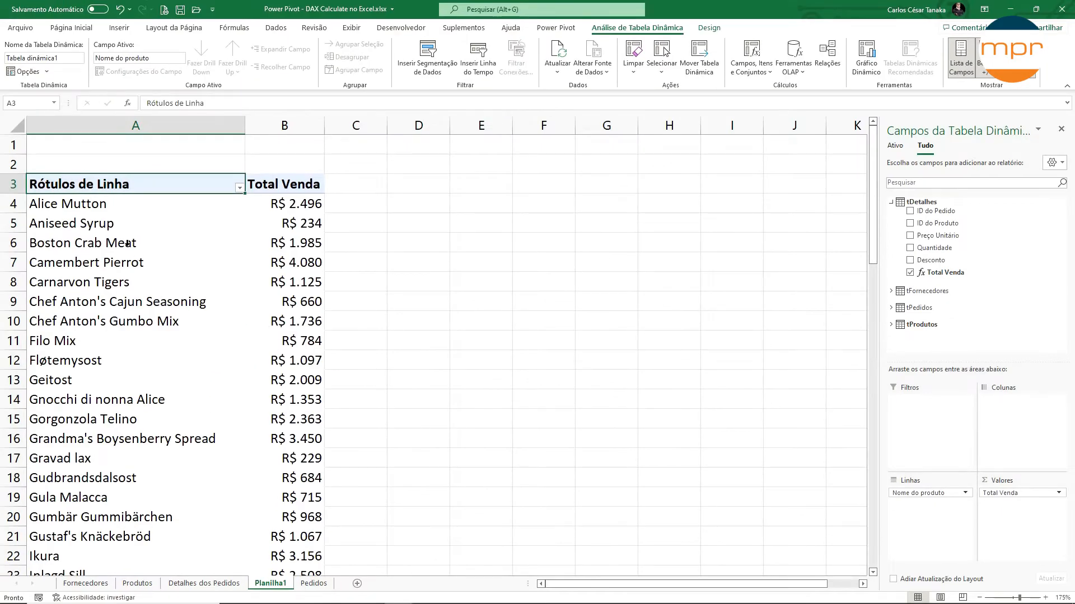
pyautogui.click(124, 211)
pyautogui.click(123, 224)
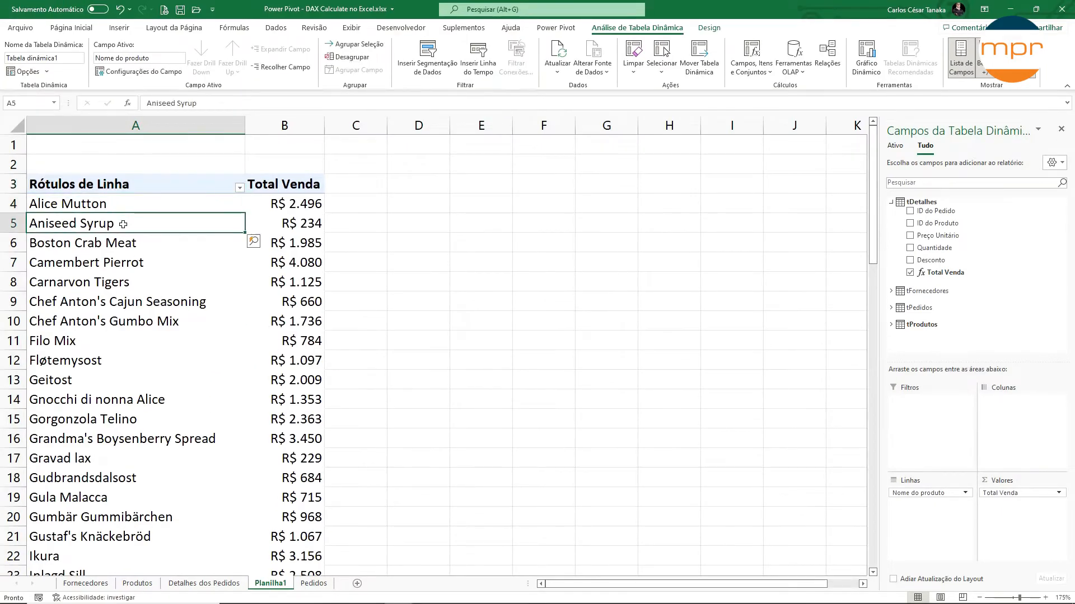
pyautogui.click(120, 240)
pyautogui.click(271, 206)
pyautogui.click(293, 225)
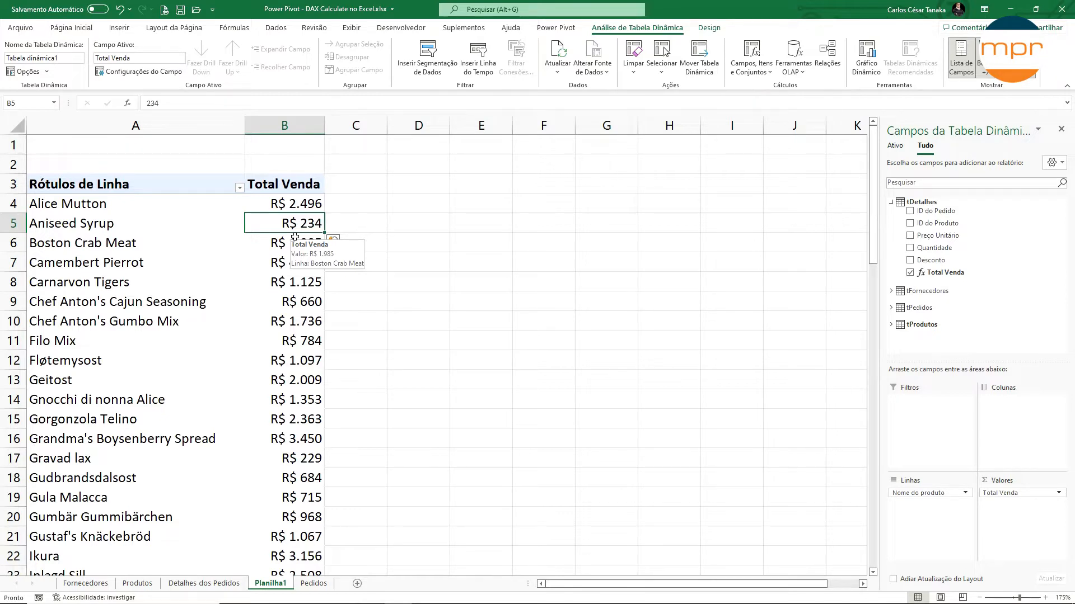
# Start a new Power Pivot measure in the tDetalhes table and name it Vendas EUA.
pyautogui.click(552, 31)
pyautogui.click(76, 77)
pyautogui.click(84, 84)
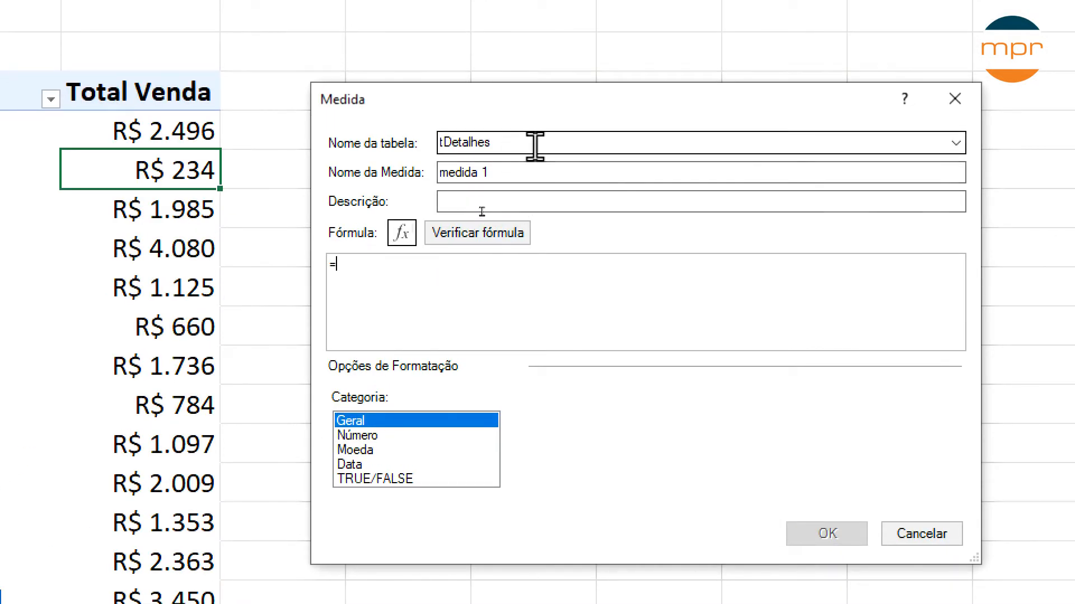
pyautogui.moveTo(529, 167); pyautogui.dragTo(403, 174)
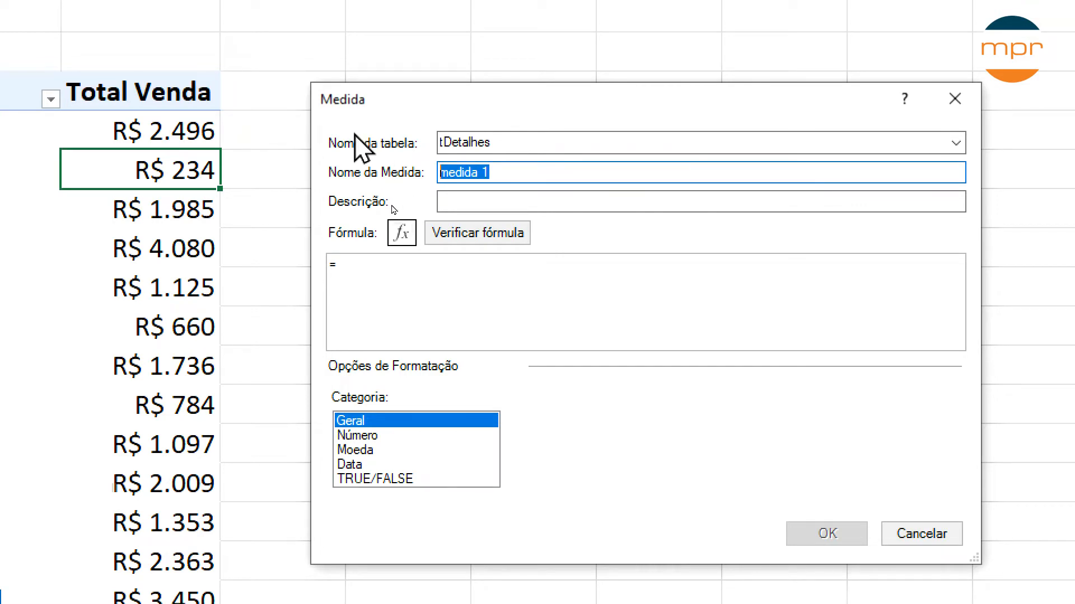
pyautogui.write('Vendas ')
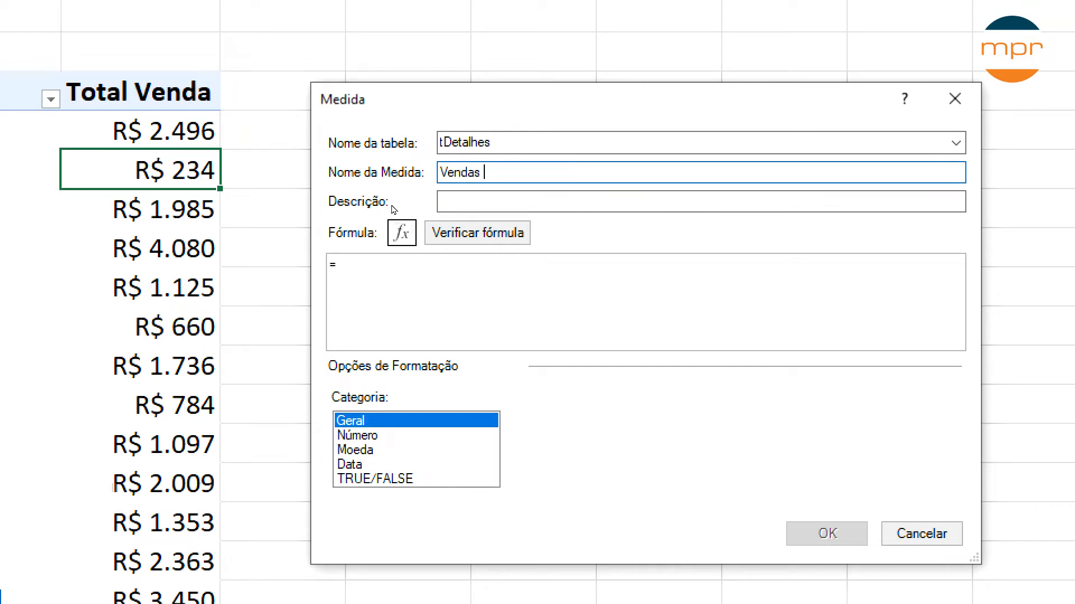
pyautogui.write('EUA')
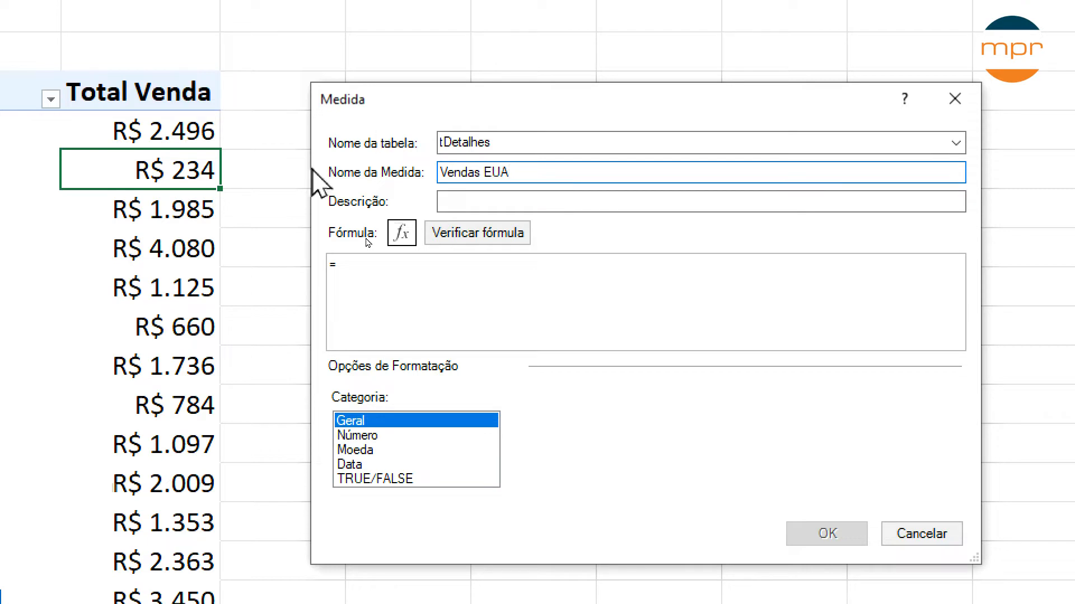
# Enter the measure formula =CALCULATE([Total Venda]; tFornecedores[Pais]="EUA").
pyautogui.click(439, 281)
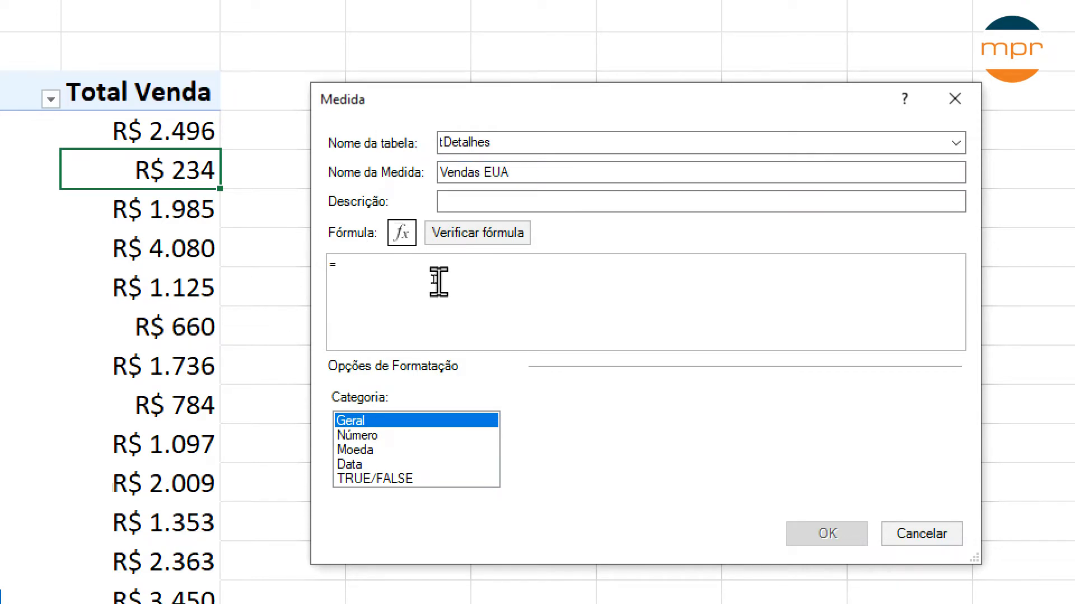
pyautogui.write('ca')
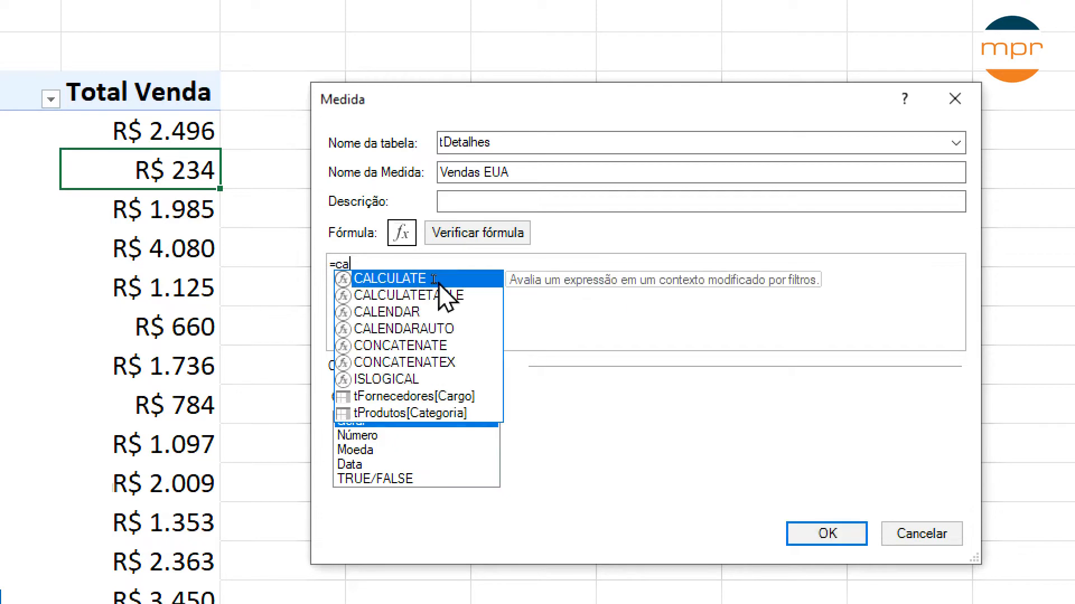
pyautogui.doubleClick(438, 283)
pyautogui.write('(')
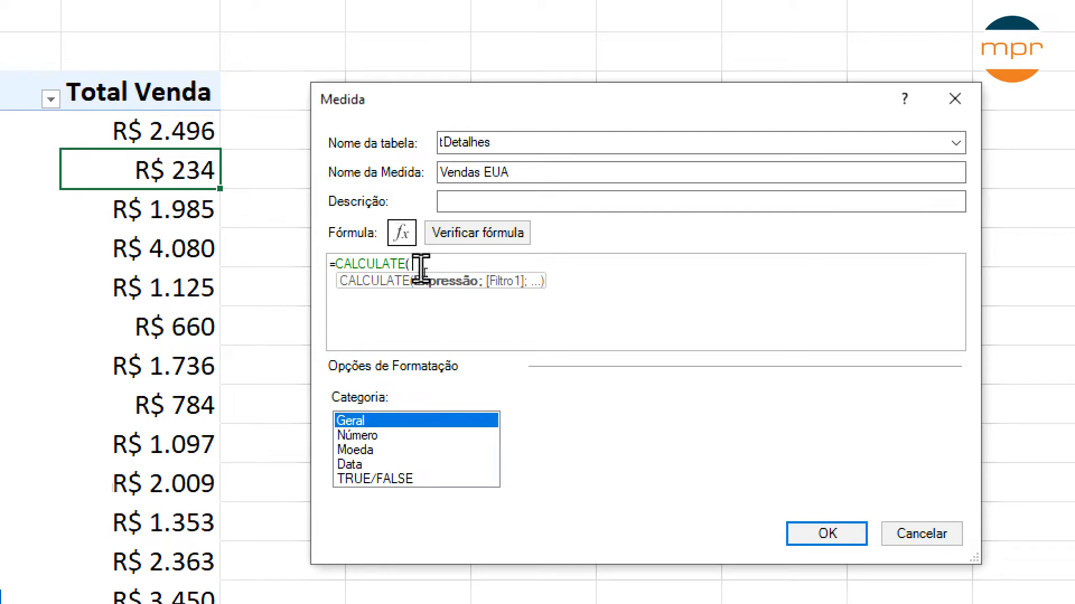
pyautogui.write('tot')
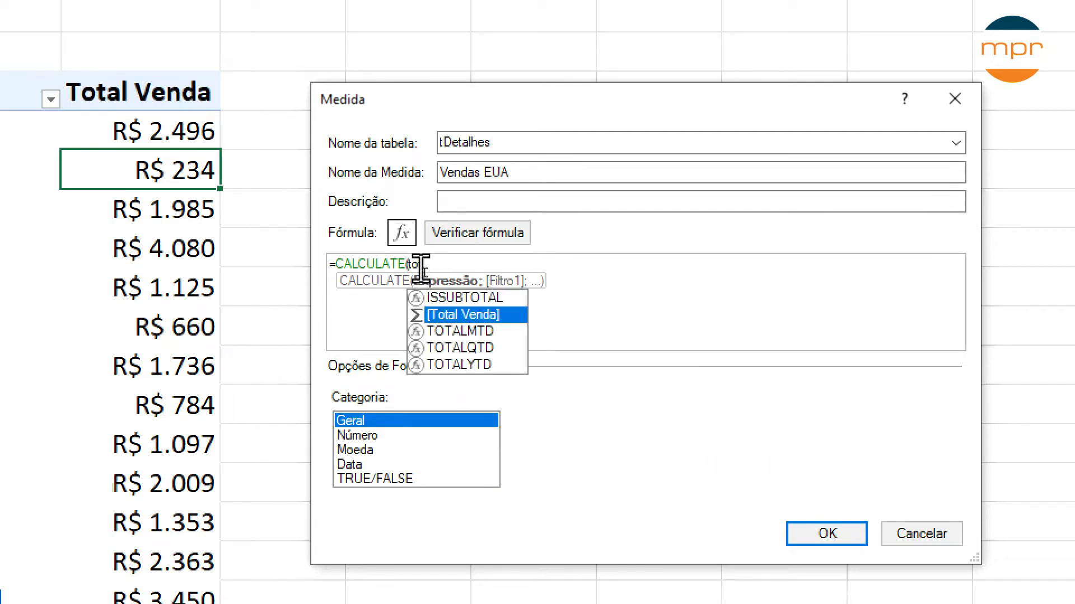
pyautogui.doubleClick(526, 315)
pyautogui.write(';')
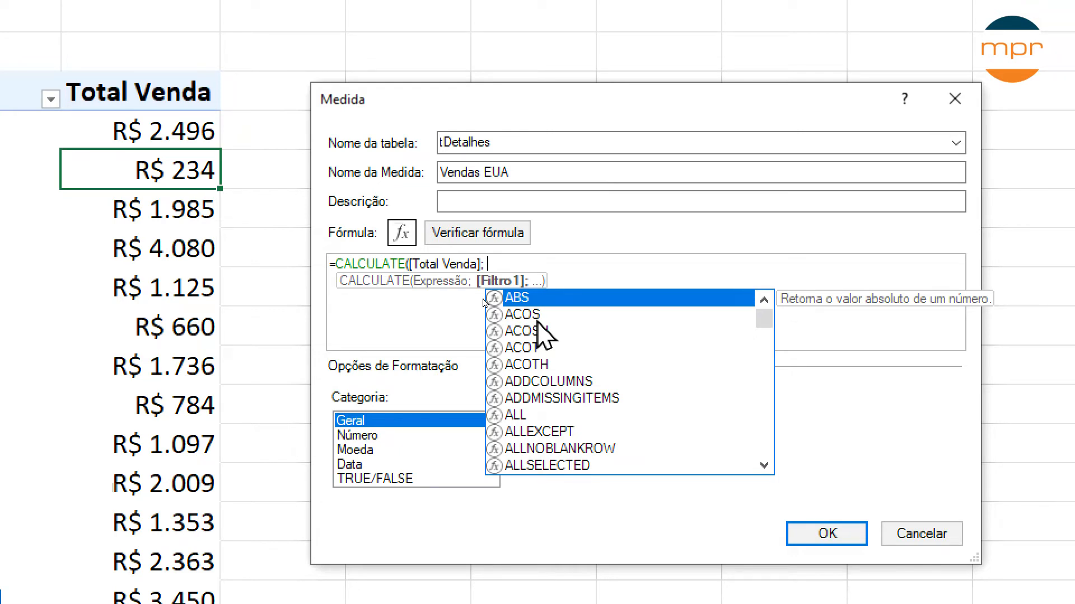
pyautogui.write('pa')
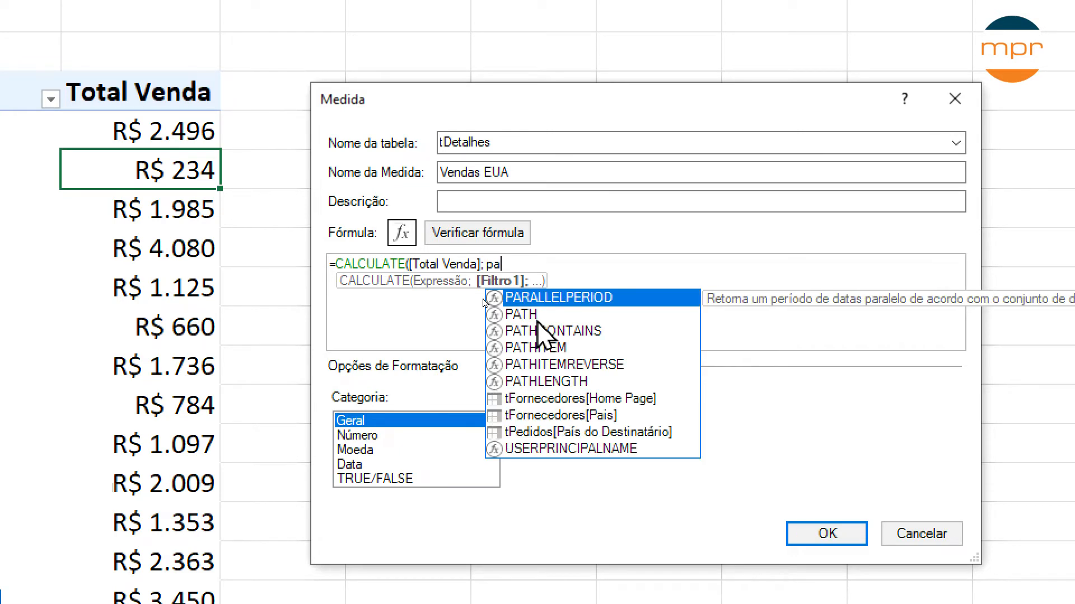
pyautogui.click(572, 414)
pyautogui.doubleClick(572, 415)
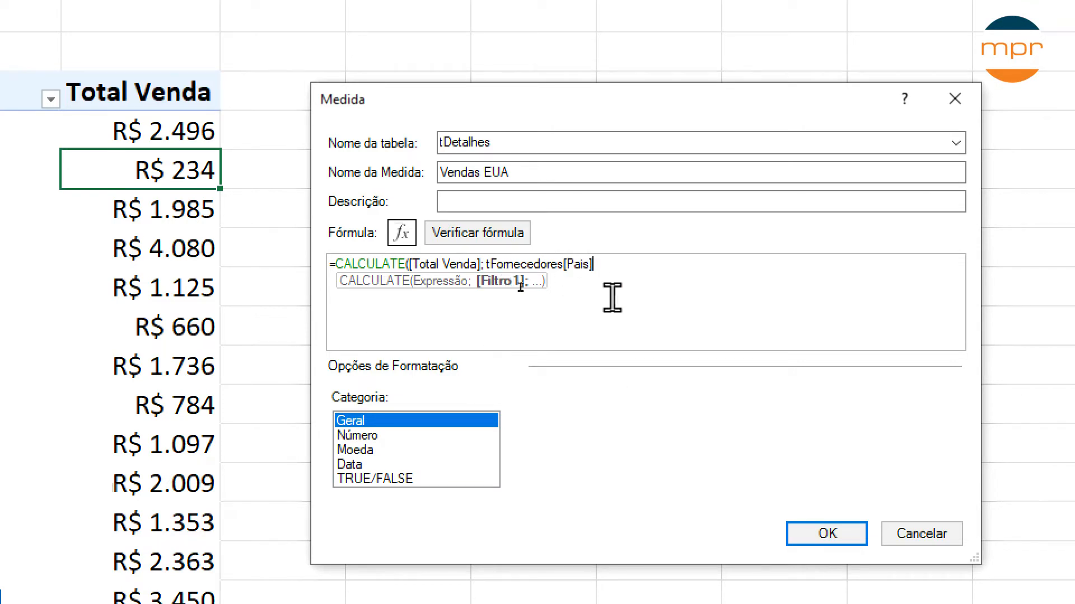
pyautogui.write('="EUA")')
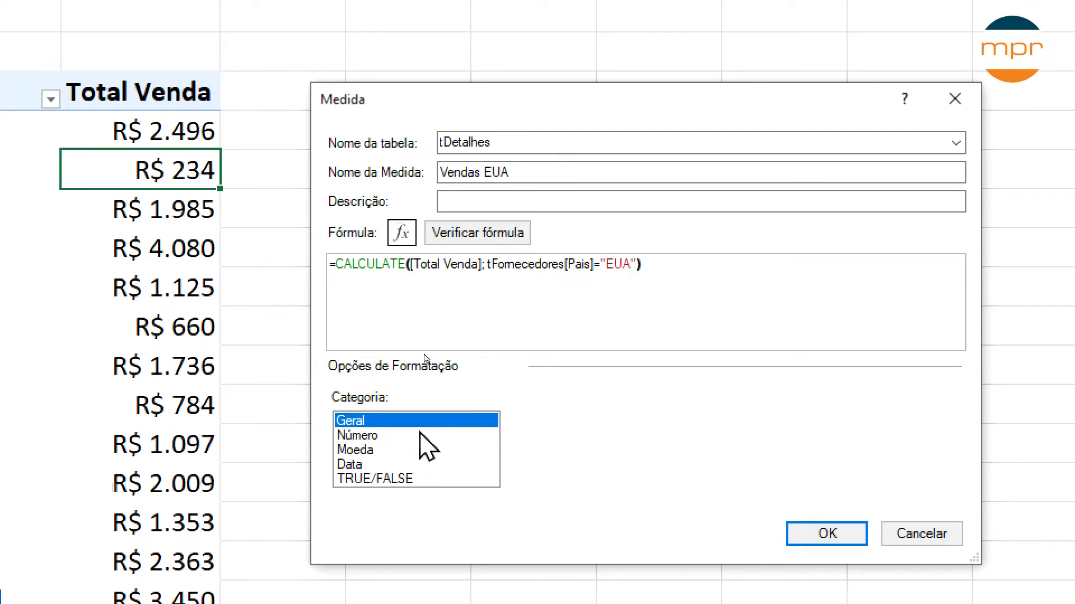
# Format the Vendas EUA measure as Moeda with 0 decimal places and save it.
pyautogui.click(373, 451)
pyautogui.click(704, 456)
pyautogui.click(704, 456)
pyautogui.click(828, 534)
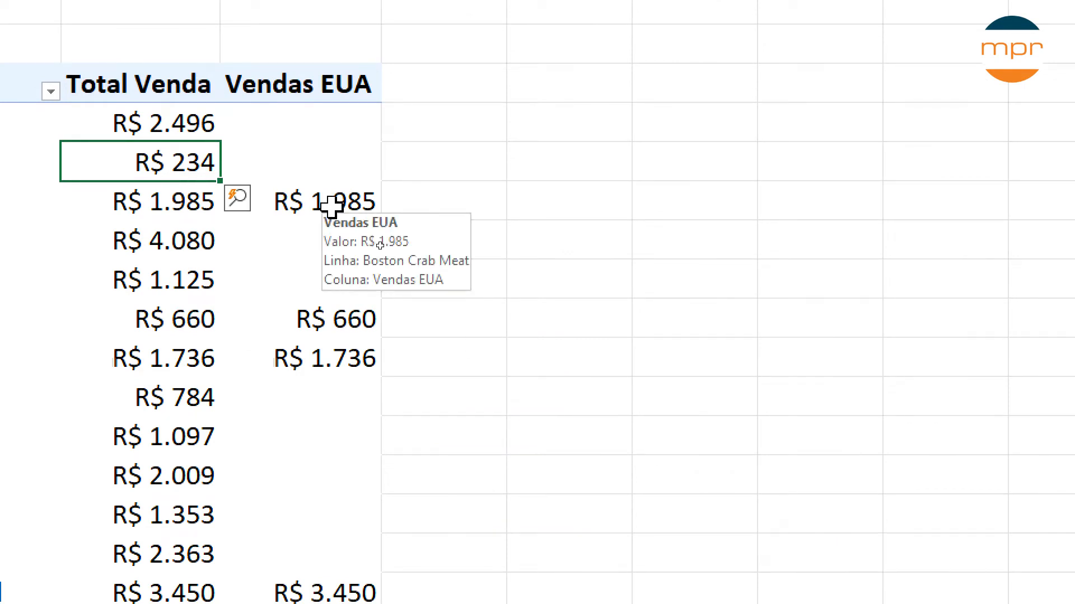
# Compare the Vendas EUA values with Total Venda for the listed products, including the rows without US sales.
pyautogui.click(287, 462)
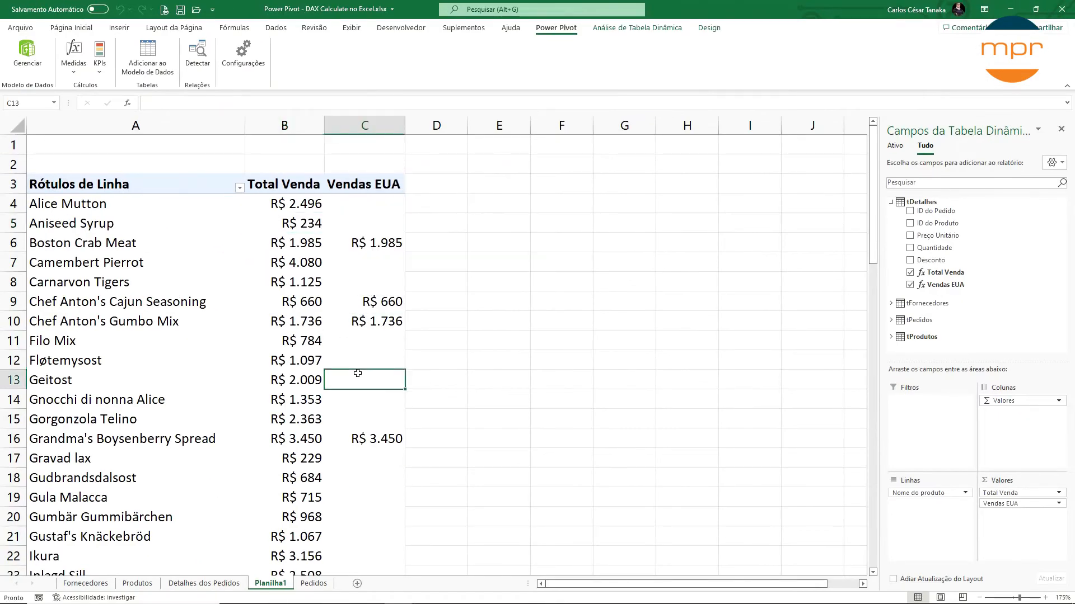
pyautogui.click(377, 247)
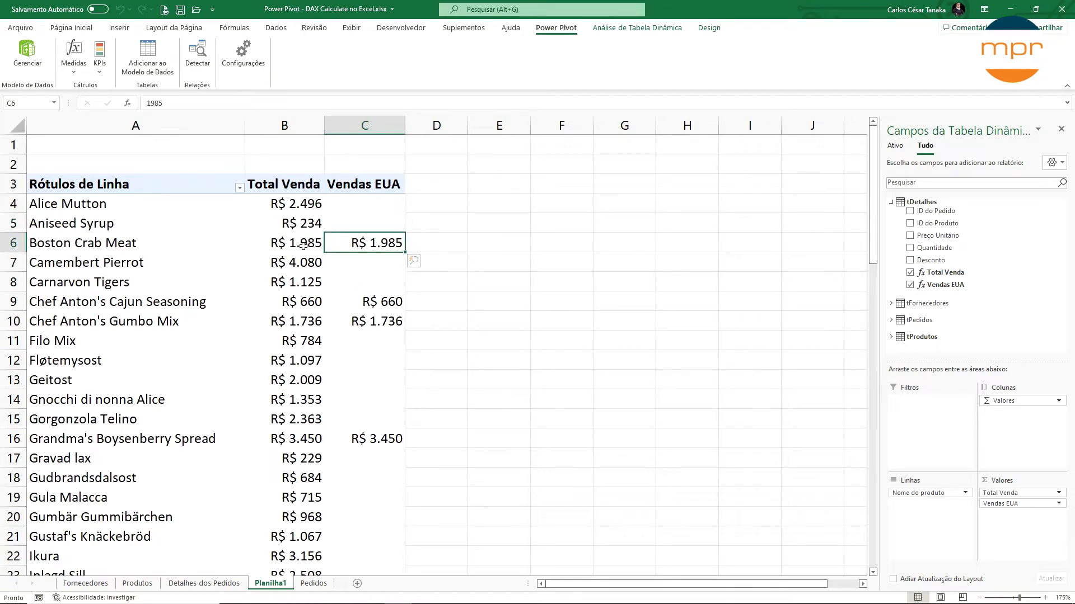
pyautogui.click(258, 251)
pyautogui.click(241, 248)
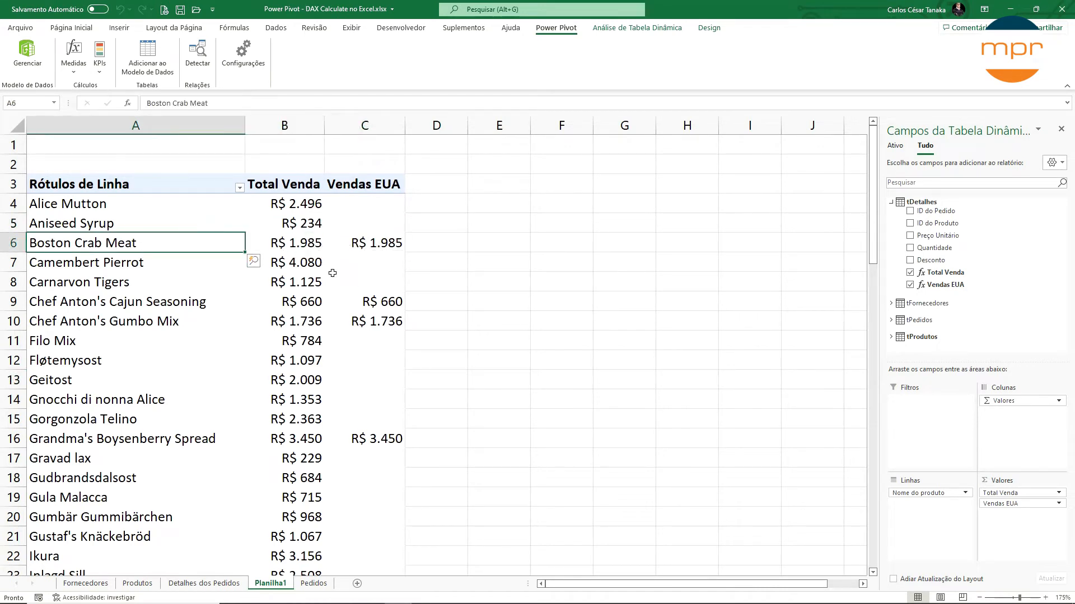
pyautogui.click(367, 302)
pyautogui.click(372, 320)
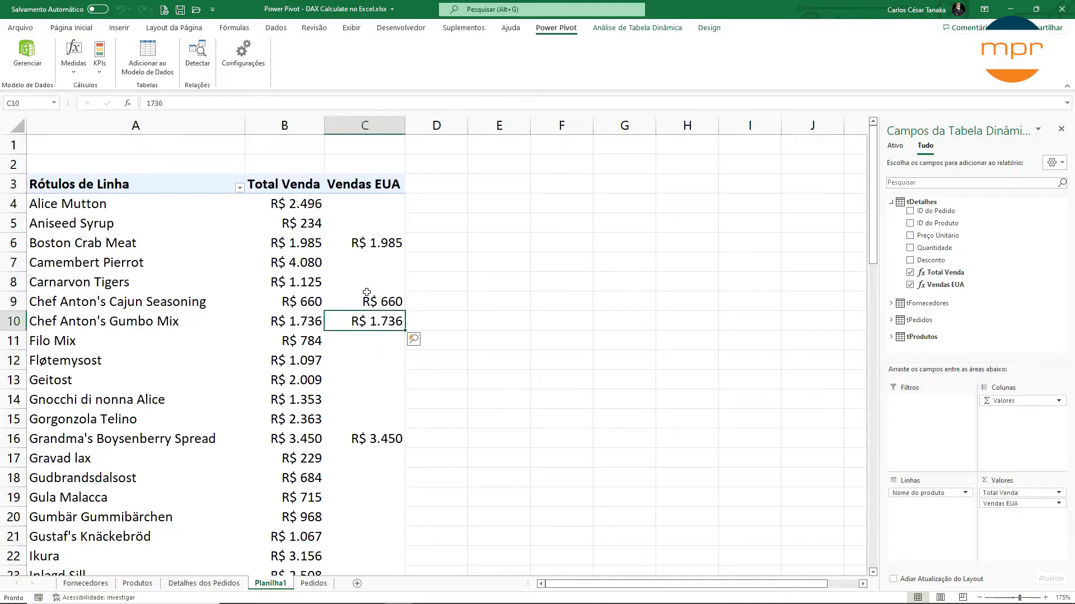
pyautogui.moveTo(371, 205); pyautogui.dragTo(374, 283)
pyautogui.click(382, 243)
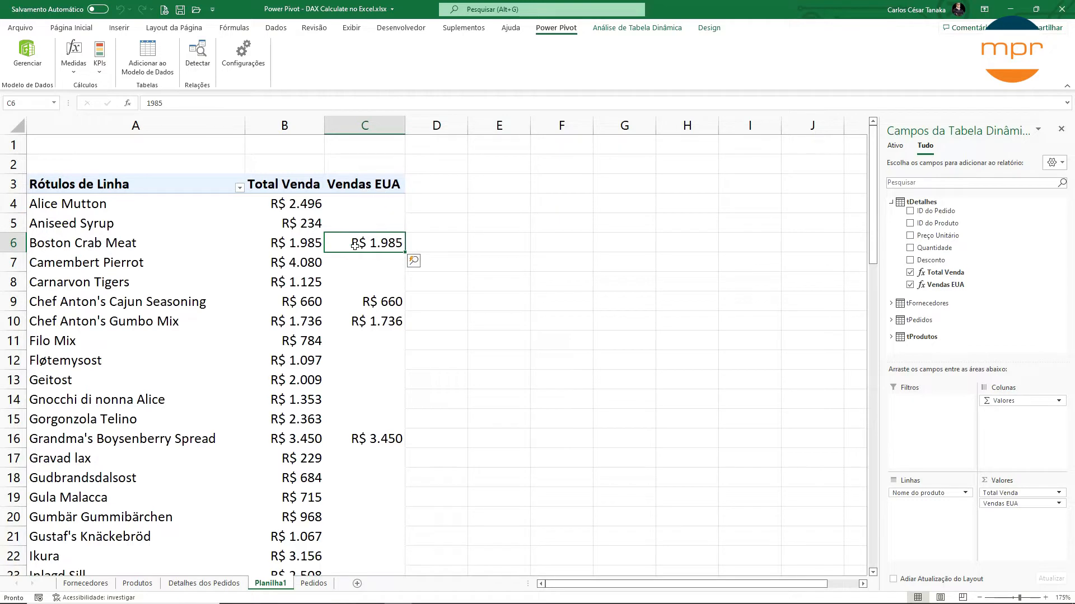
pyautogui.moveTo(315, 245); pyautogui.dragTo(361, 245)
pyautogui.moveTo(310, 304); pyautogui.dragTo(364, 321)
pyautogui.click(300, 435)
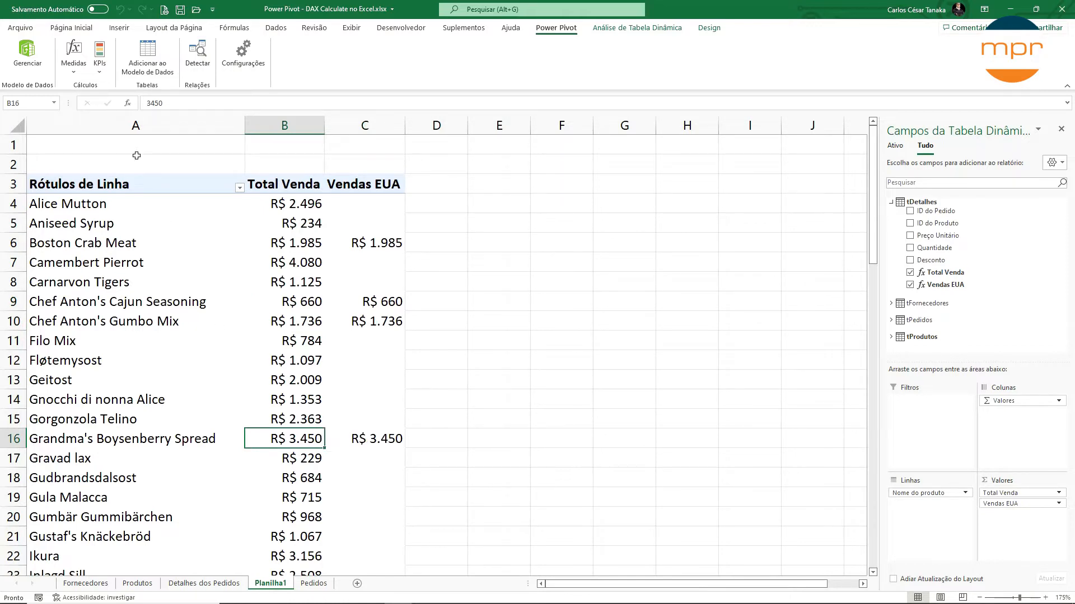
# Start a new Power Pivot measure in the tDetalhes table and name it Vendas EUA Qtde >=20.
pyautogui.click(69, 70)
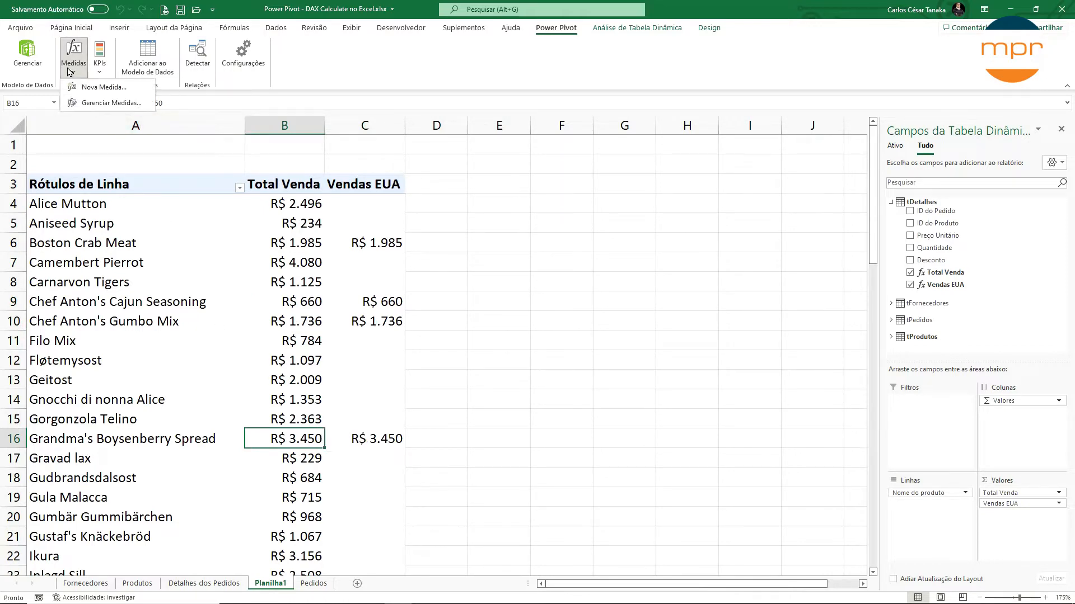
pyautogui.click(92, 86)
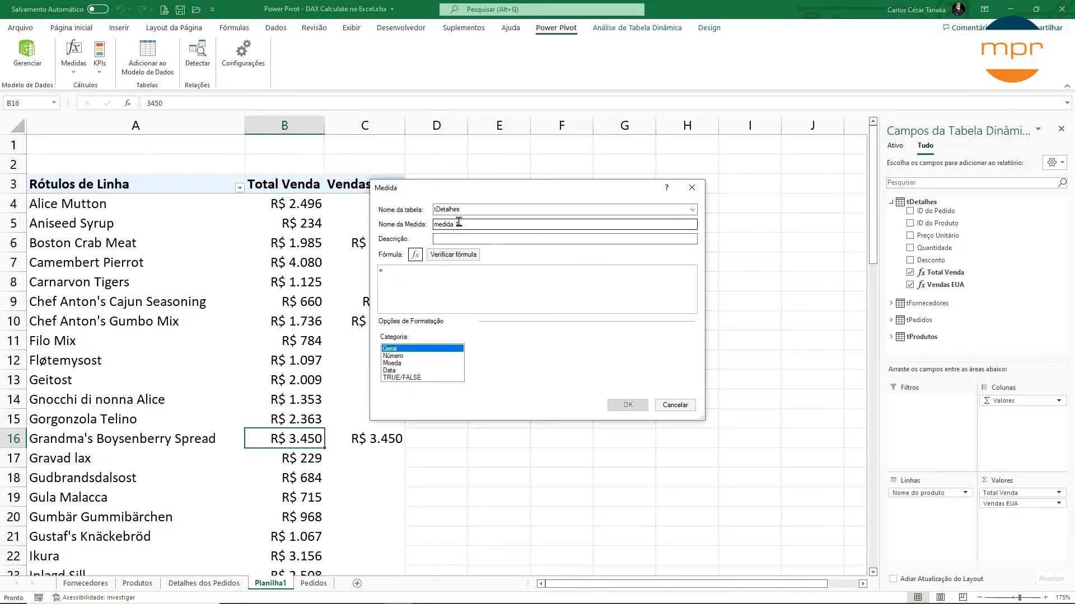
pyautogui.moveTo(469, 222); pyautogui.dragTo(411, 221)
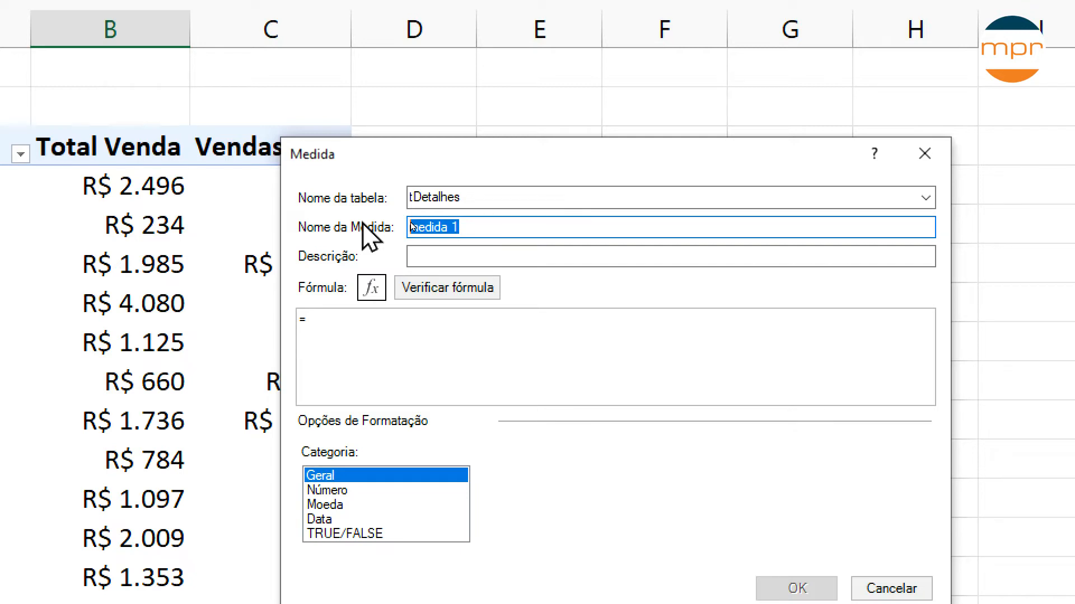
pyautogui.write('Vendas')
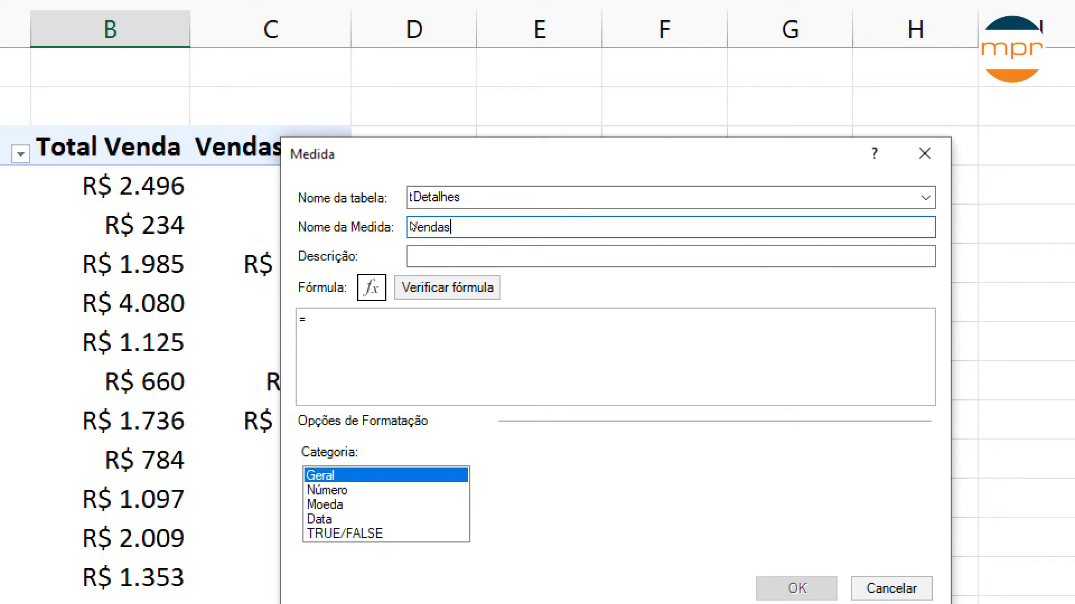
pyautogui.write(' EUA Qtde >=20')
# Enter the measure formula =CALCULATE([Total Venda]; tFornecedores[Pais]="EUA"; tDetalhes[Quantidade]>=20).
pyautogui.click(425, 328)
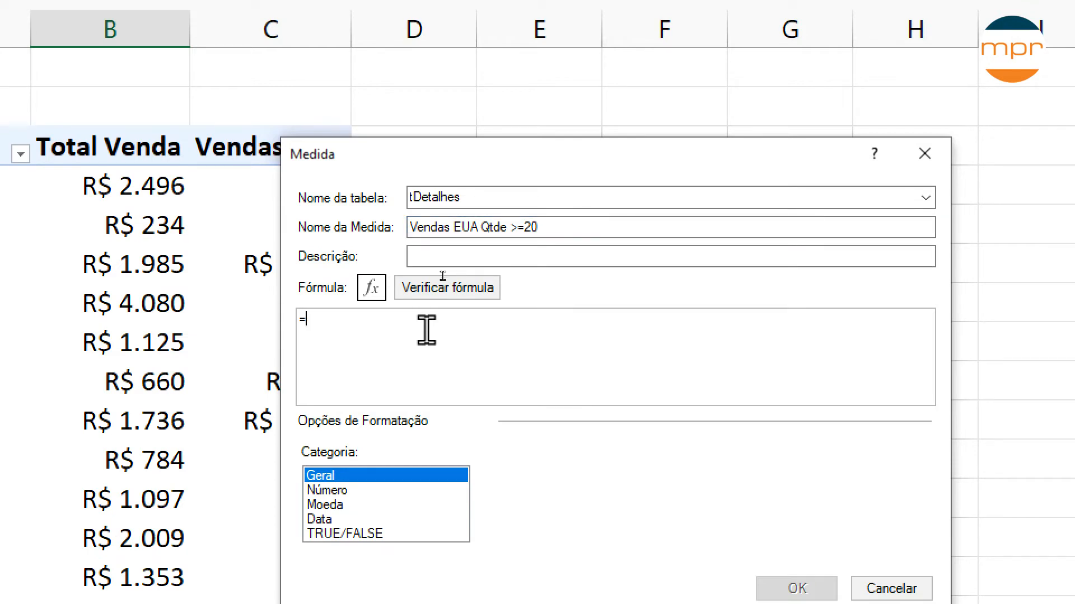
pyautogui.write('CALCULATE(')
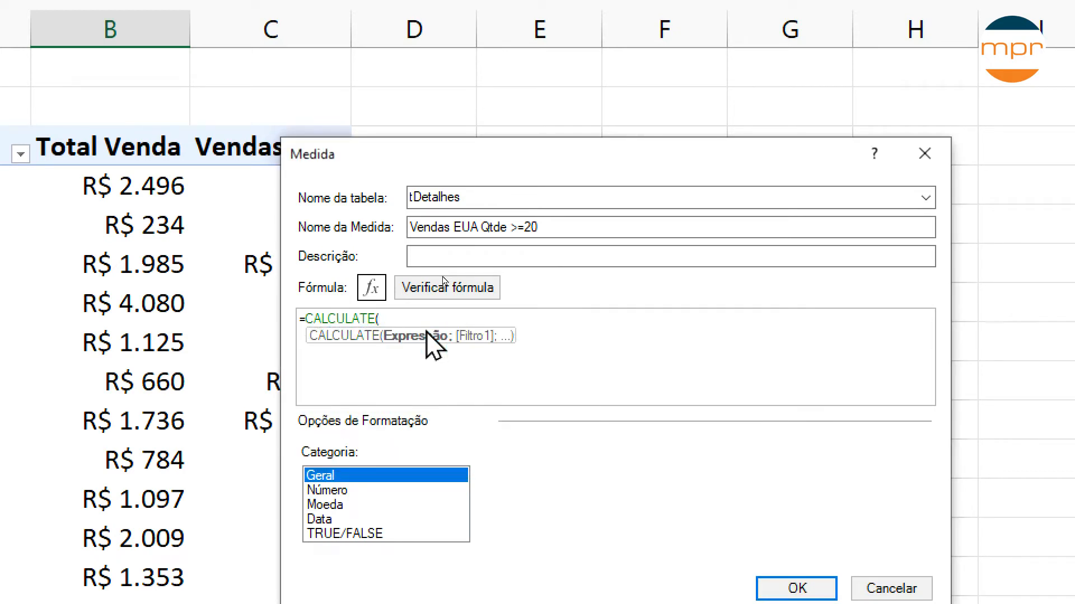
pyautogui.write('[T')
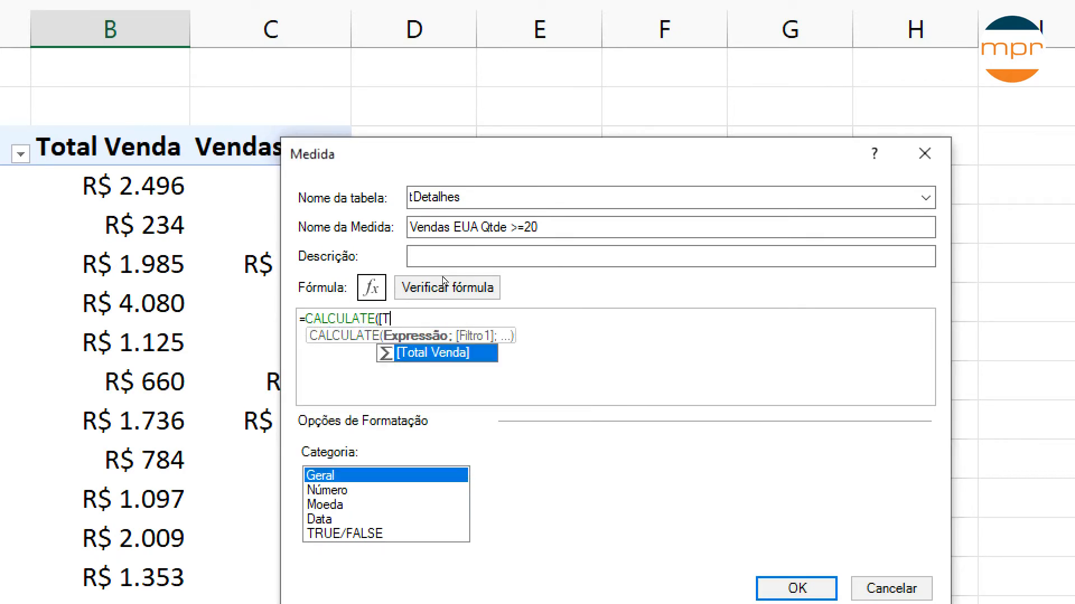
pyautogui.press('Tab')
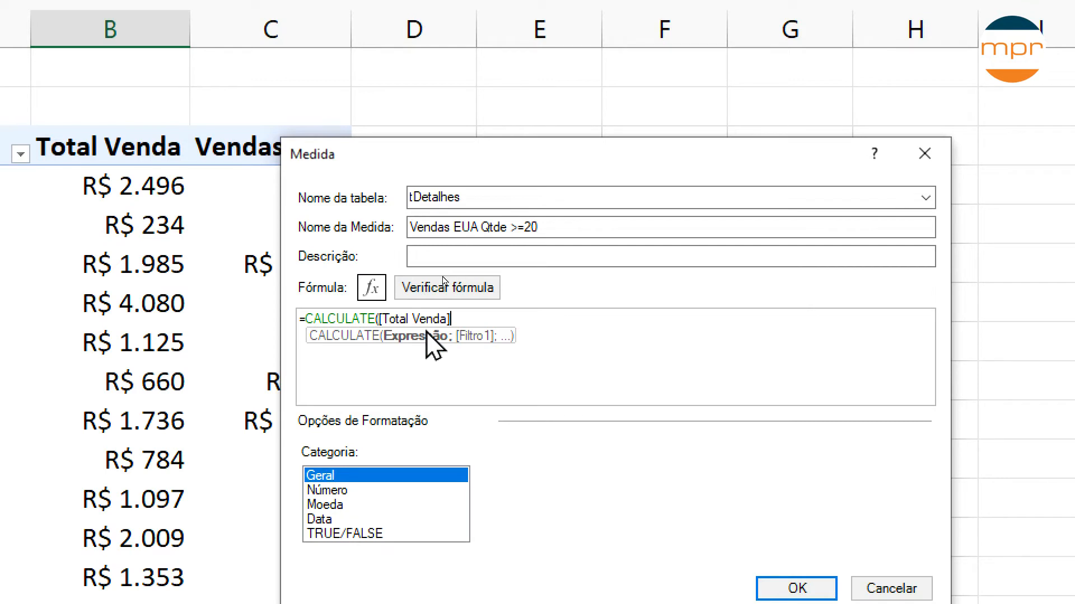
pyautogui.write('; ')
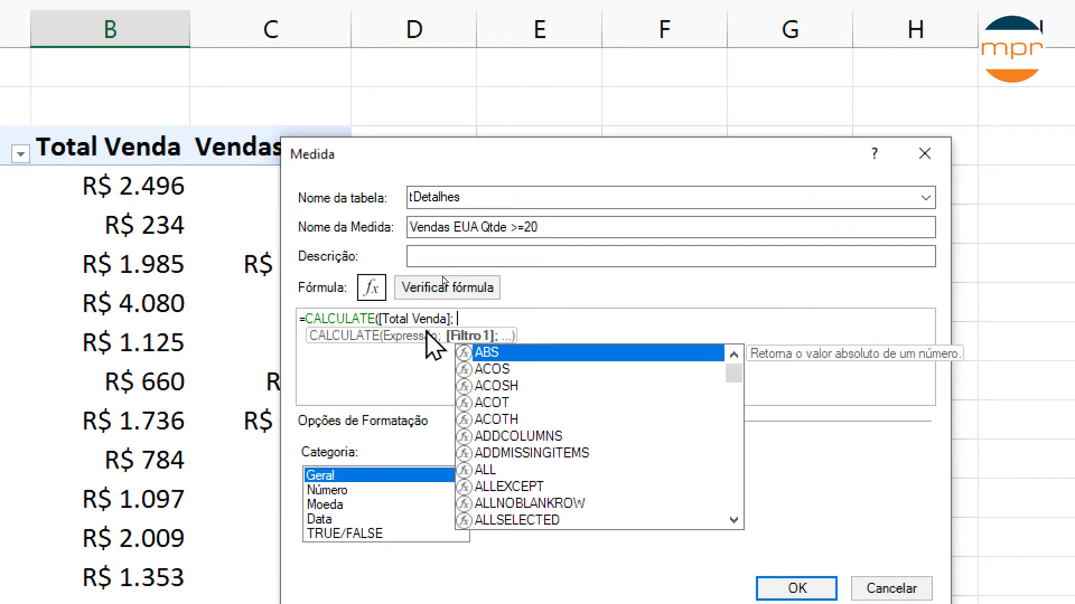
pyautogui.write('pai')
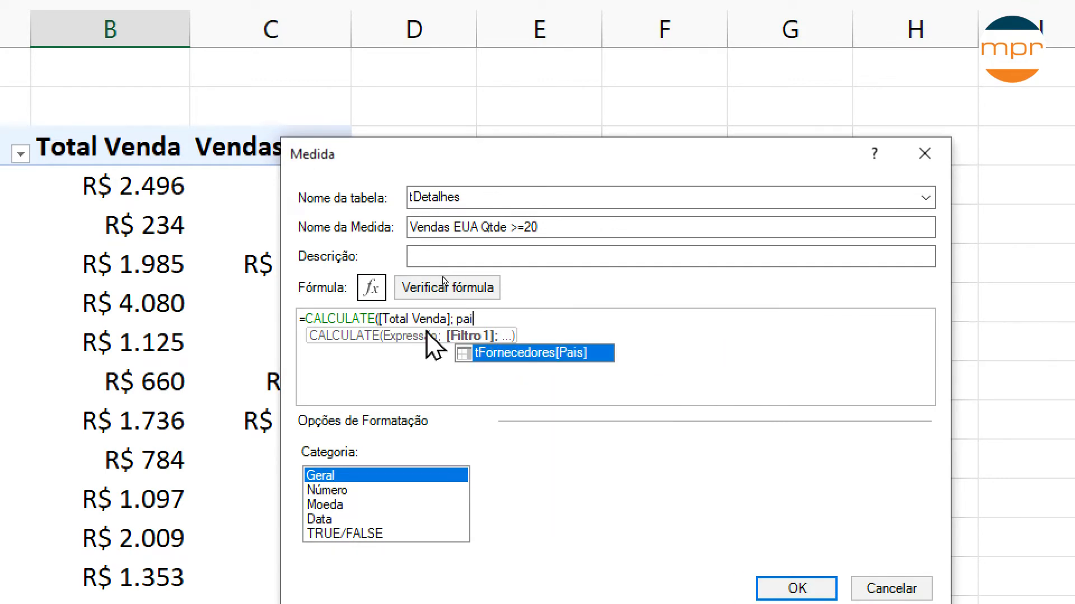
pyautogui.press('Tab')
pyautogui.write('="EUA"')
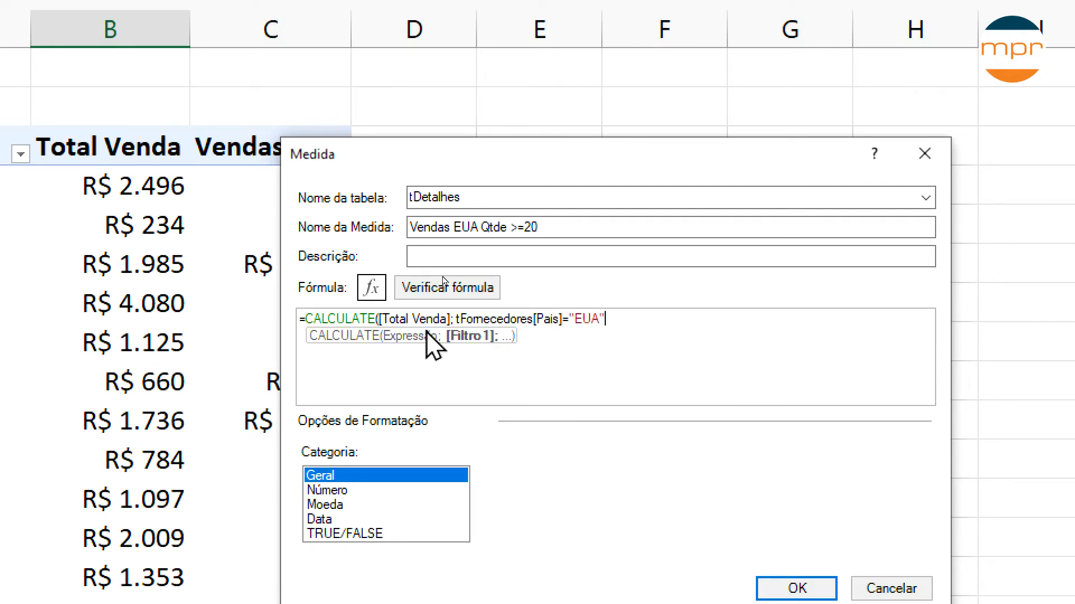
pyautogui.write('; ')
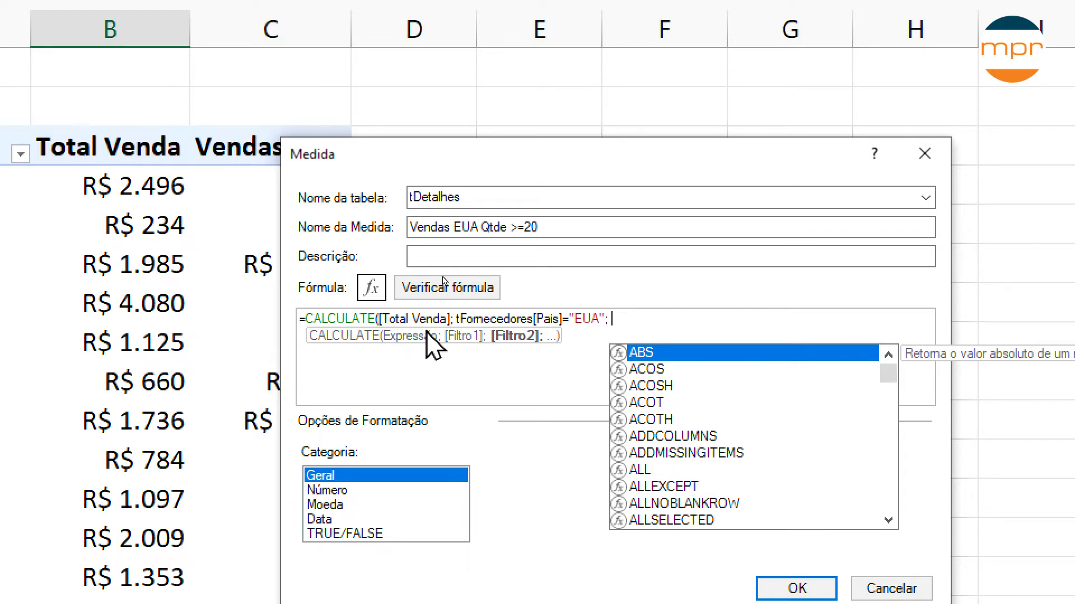
pyautogui.write('qua')
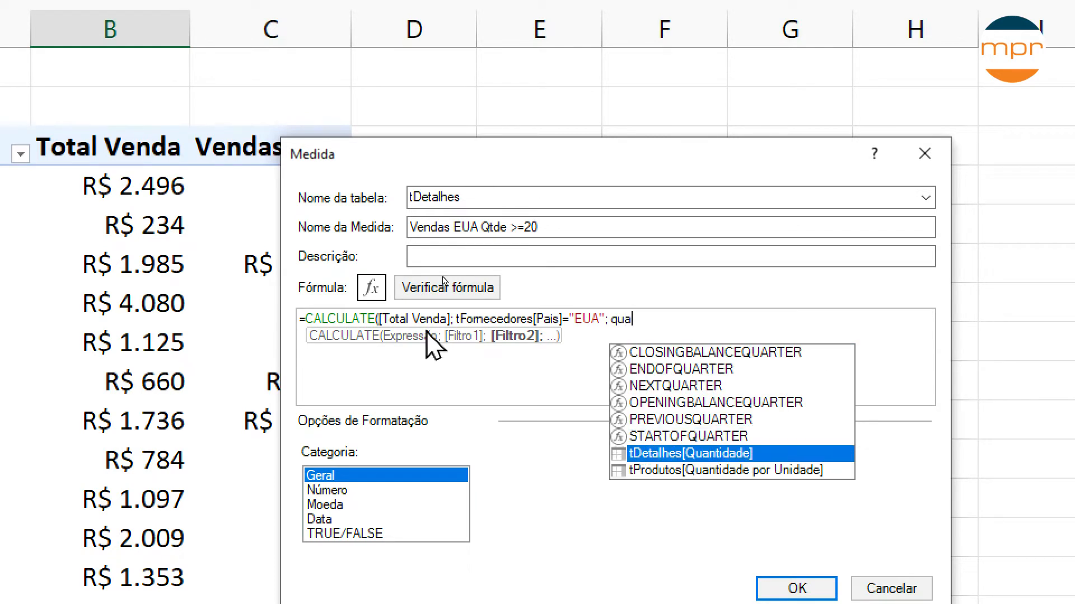
pyautogui.press('Tab')
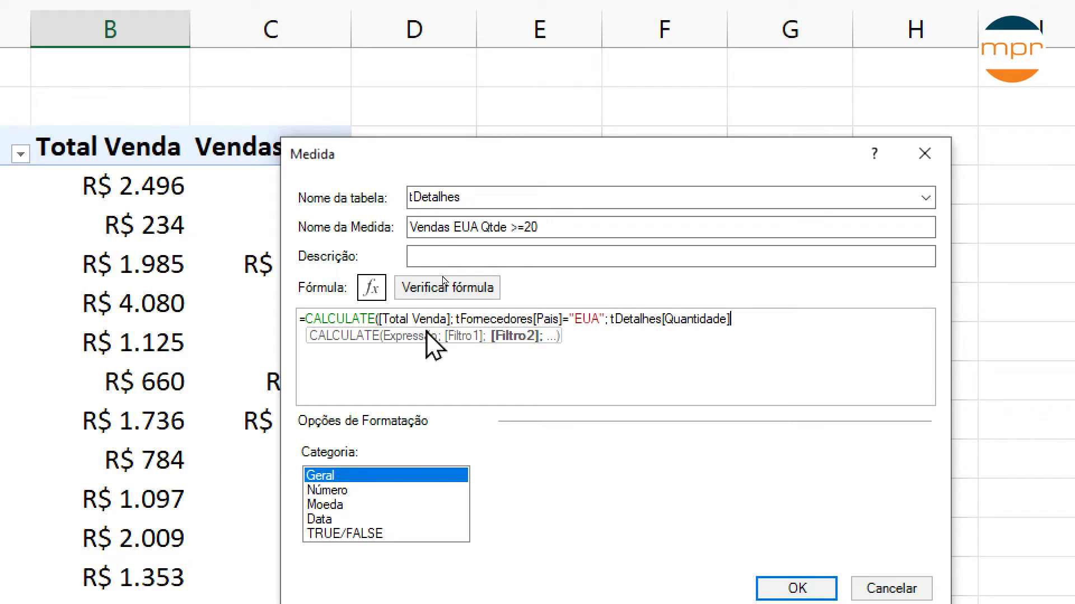
pyautogui.write('>=20)')
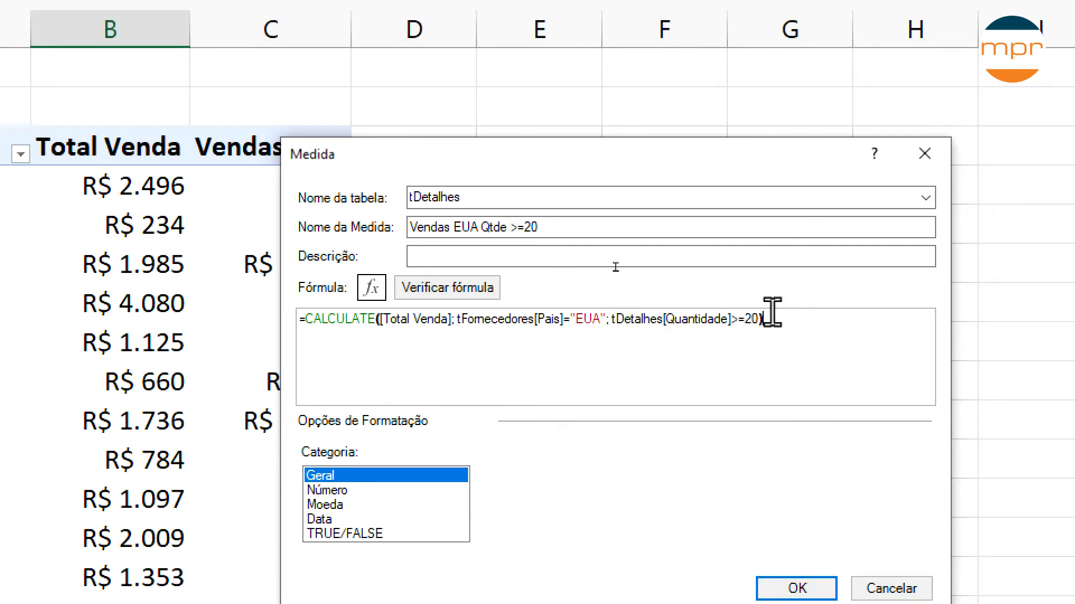
# Format the Vendas EUA Qtde >=20 measure as Moeda with 0 decimal places and save it.
pyautogui.click(322, 504)
pyautogui.click(673, 511)
pyautogui.click(673, 511)
pyautogui.click(787, 557)
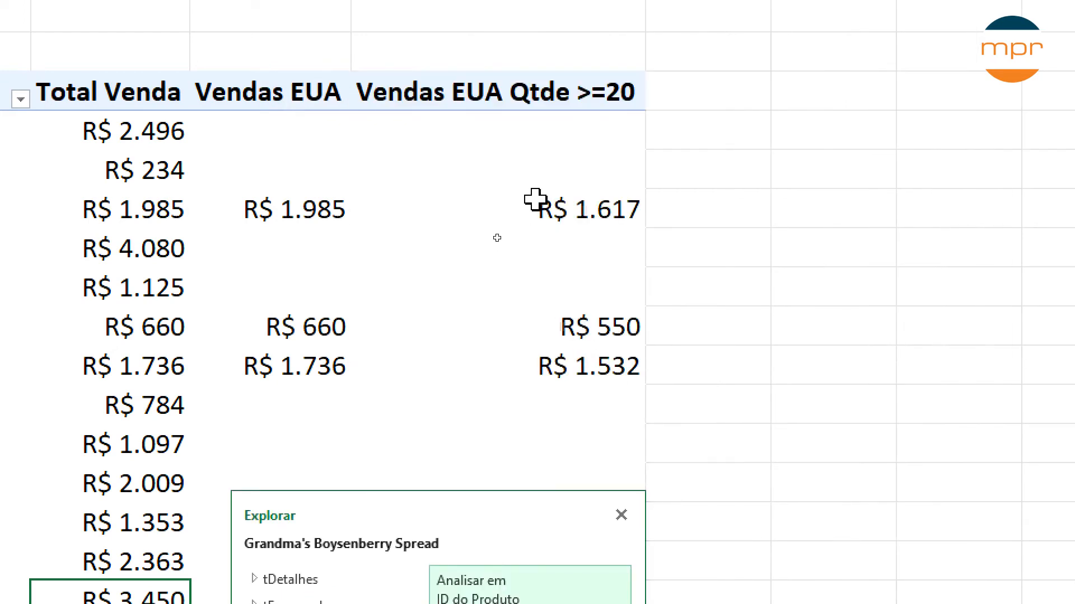
# Compare Vendas EUA with Vendas EUA Qtde >=20 for Boston Crab Meat and the other products with US sales.
pyautogui.click(297, 205)
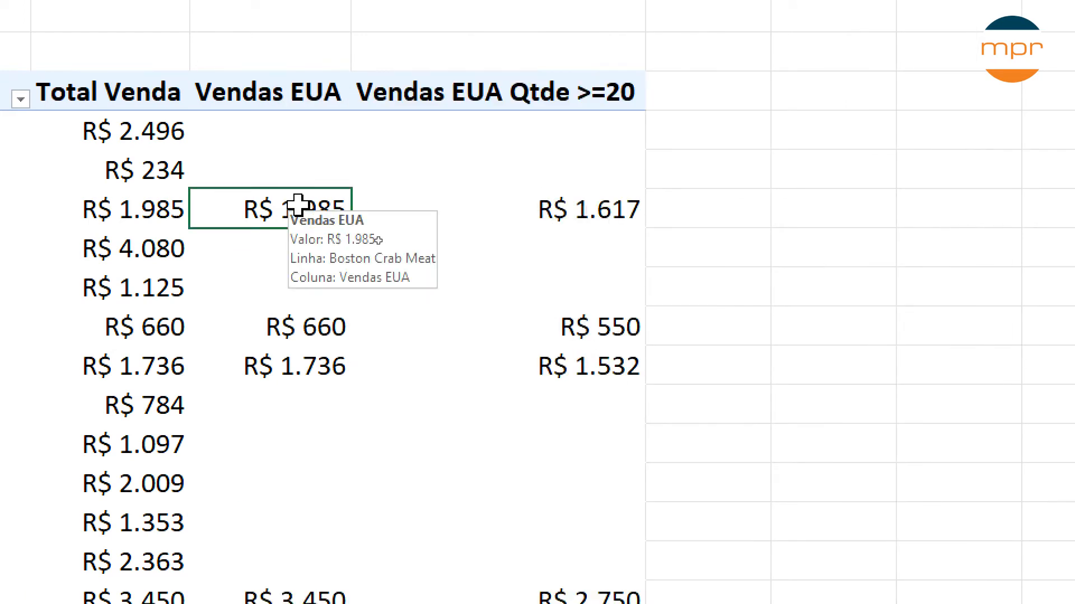
pyautogui.click(539, 220)
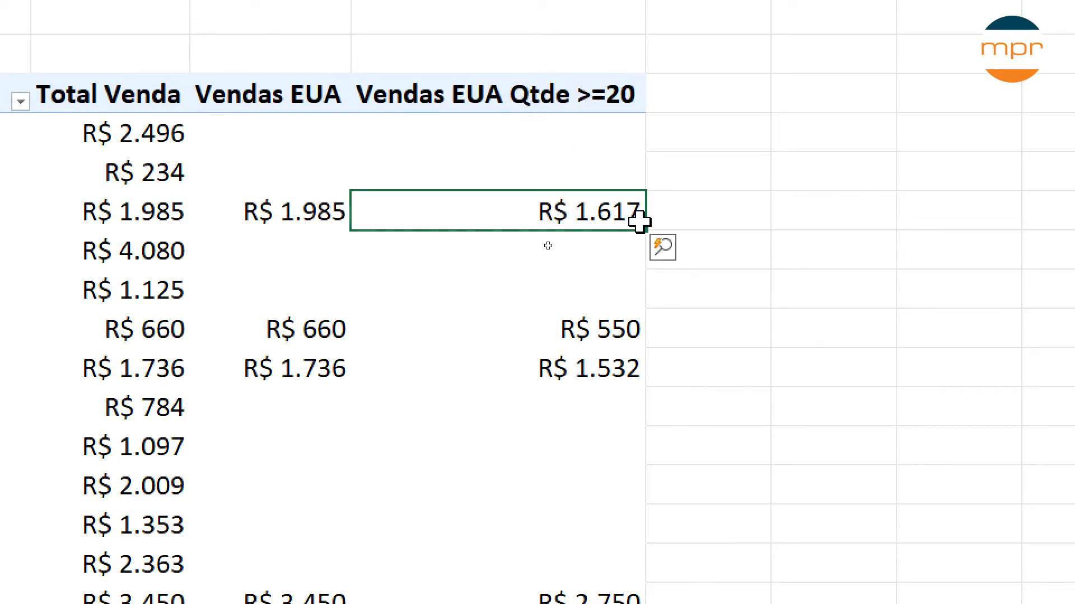
pyautogui.moveTo(548, 222)
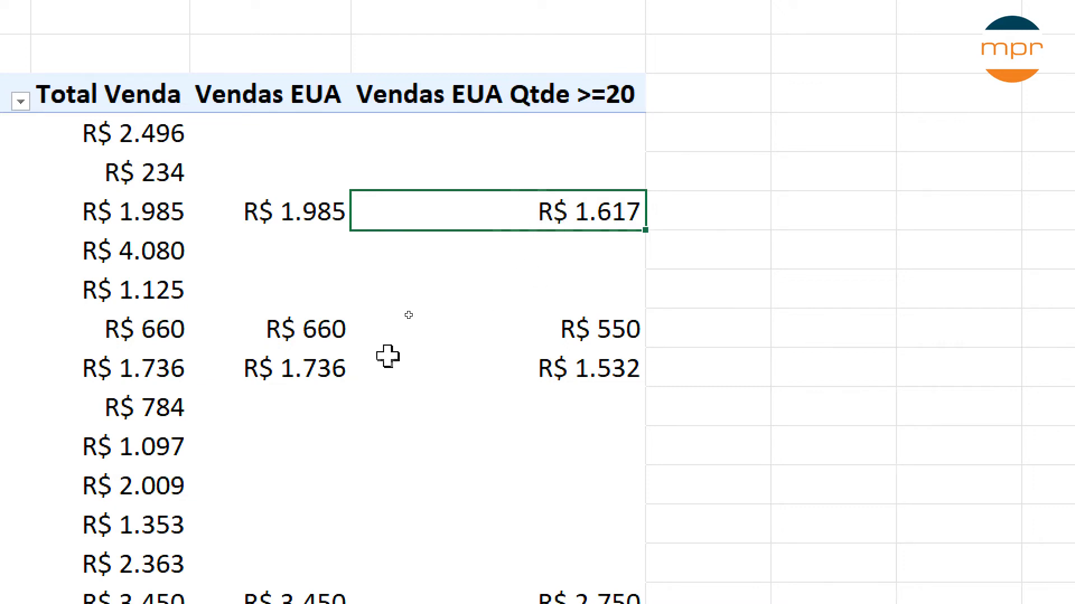
pyautogui.click(312, 330)
pyautogui.click(561, 330)
pyautogui.moveTo(611, 318)
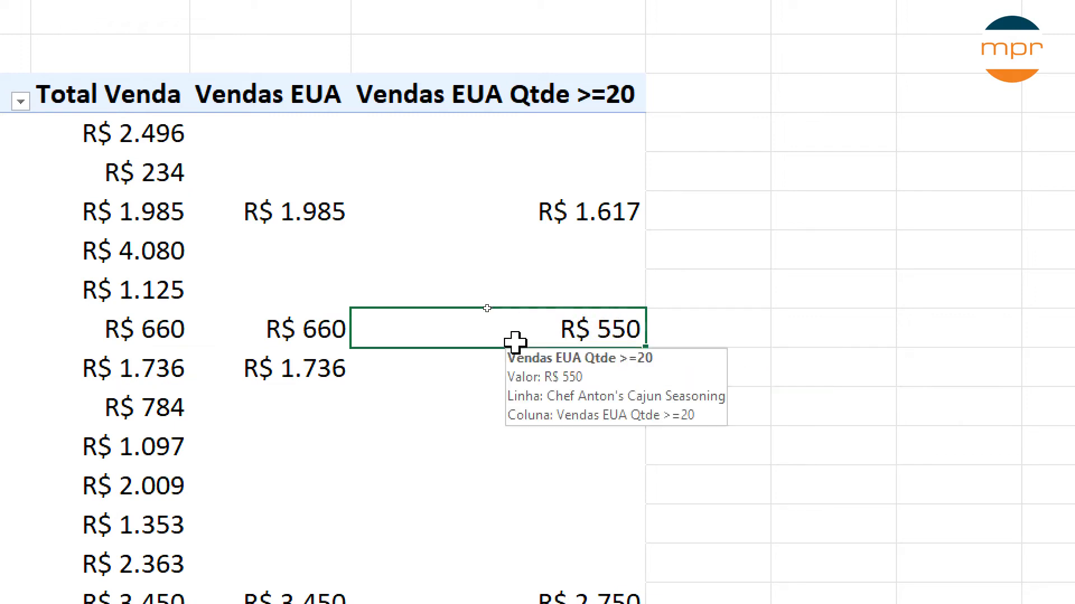
pyautogui.click(535, 367)
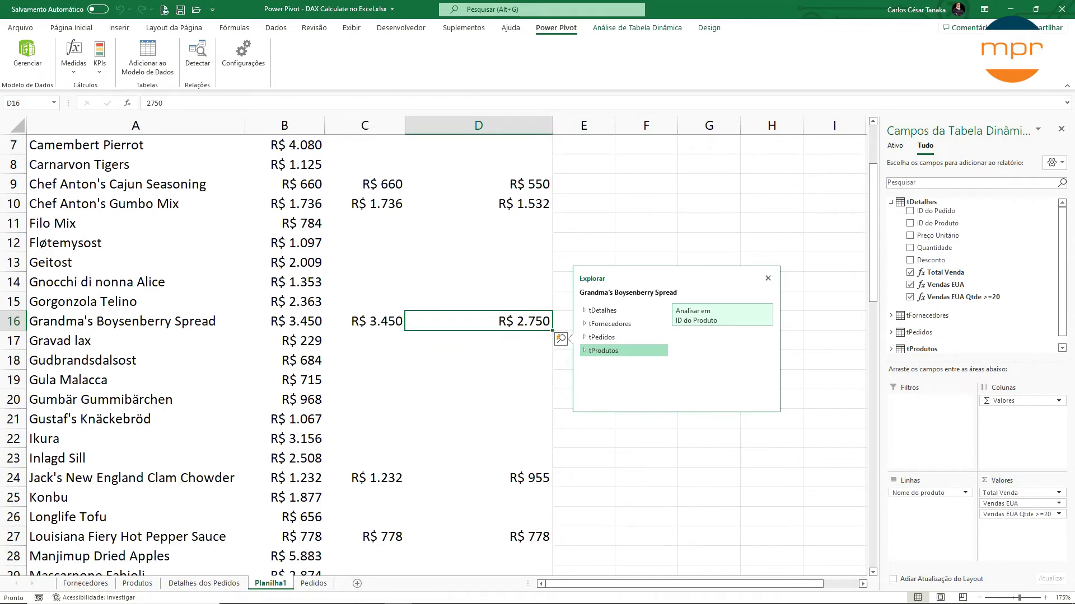
# Replace Nome do produto with the tFornecedores field Pais as the PivotTable's row field.
pyautogui.moveTo(915, 492); pyautogui.dragTo(638, 410)
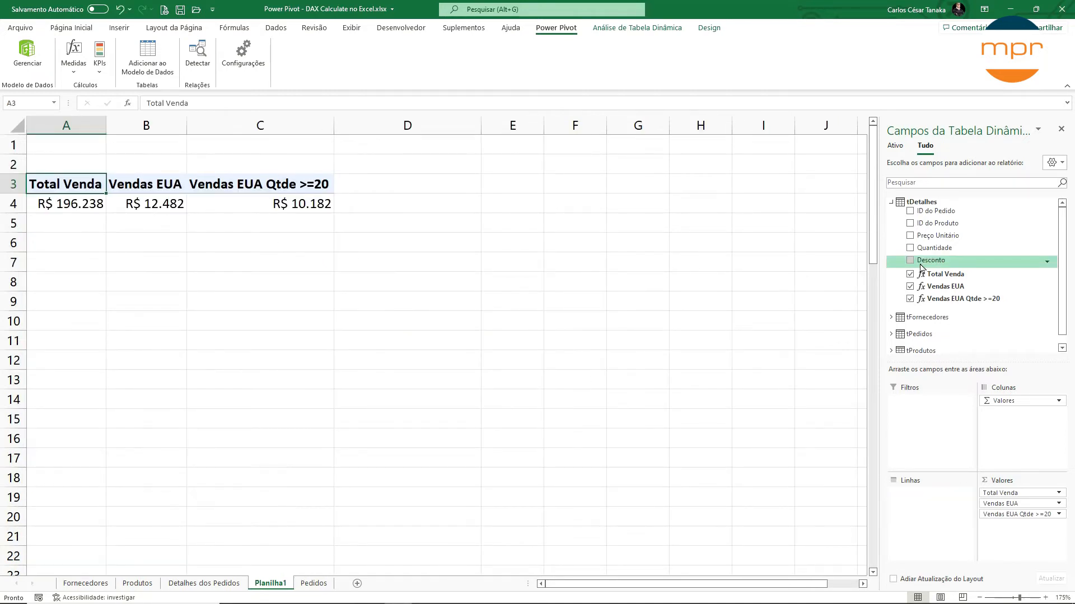
pyautogui.click(893, 317)
pyautogui.moveTo(898, 314); pyautogui.dragTo(913, 507)
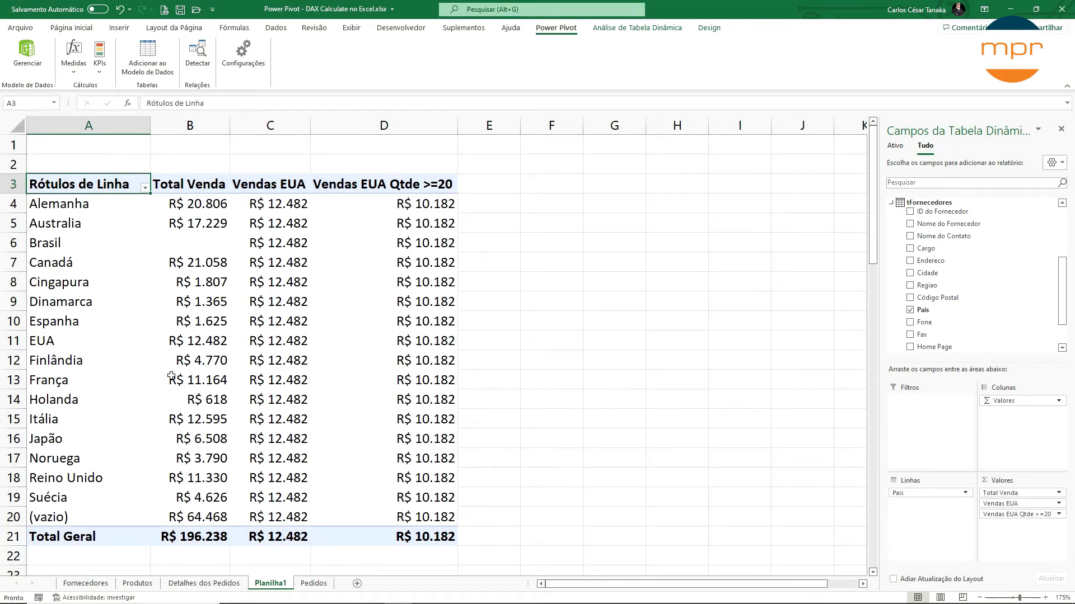
# Compare the Total Venda and Vendas EUA columns across the countries, including the EUA row.
pyautogui.click(193, 126)
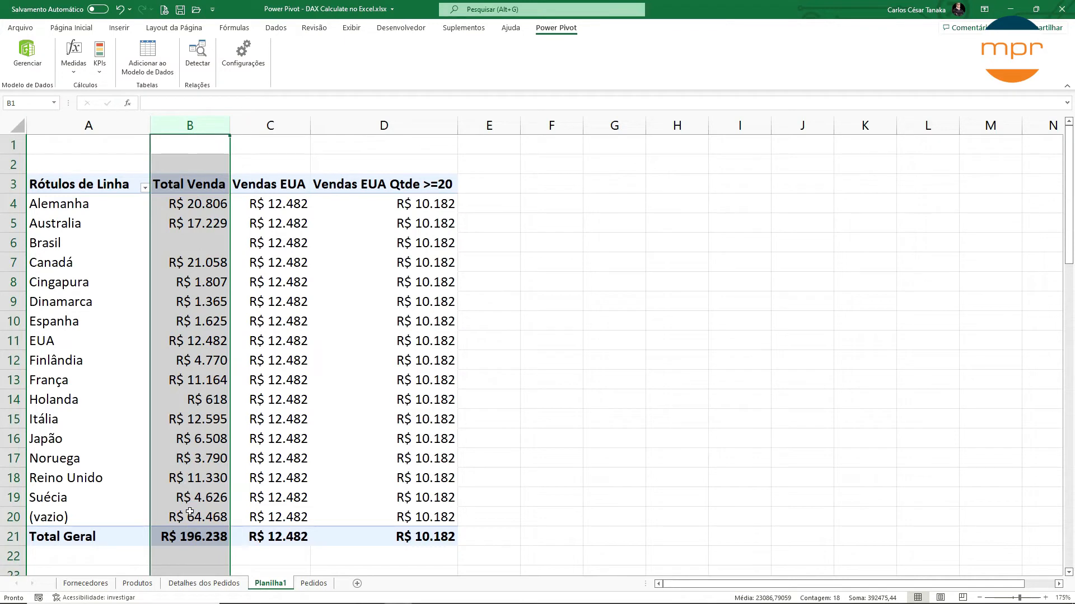
pyautogui.click(286, 129)
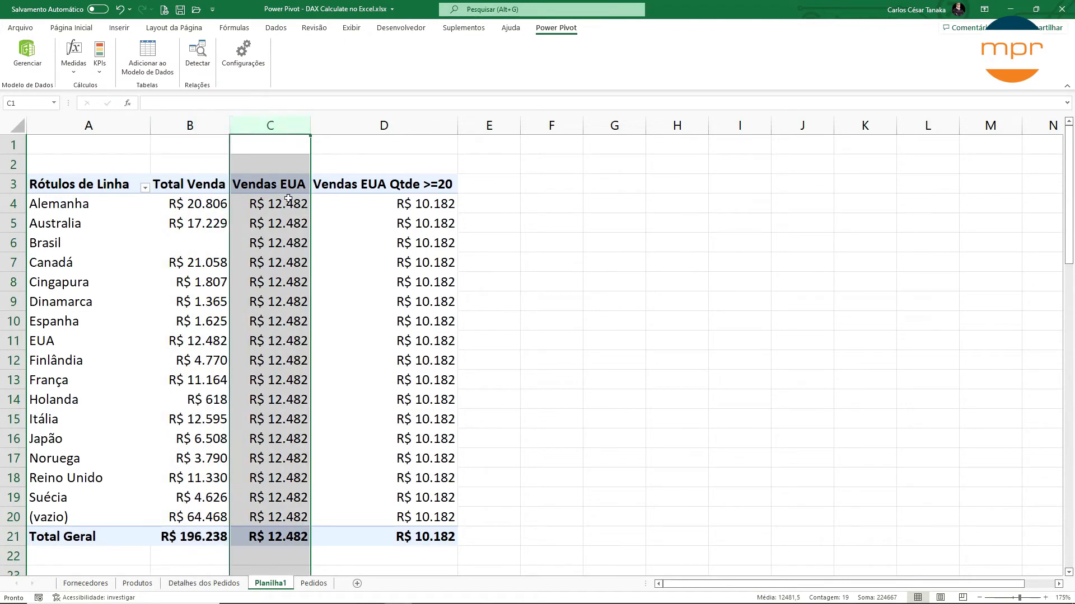
pyautogui.moveTo(286, 203)
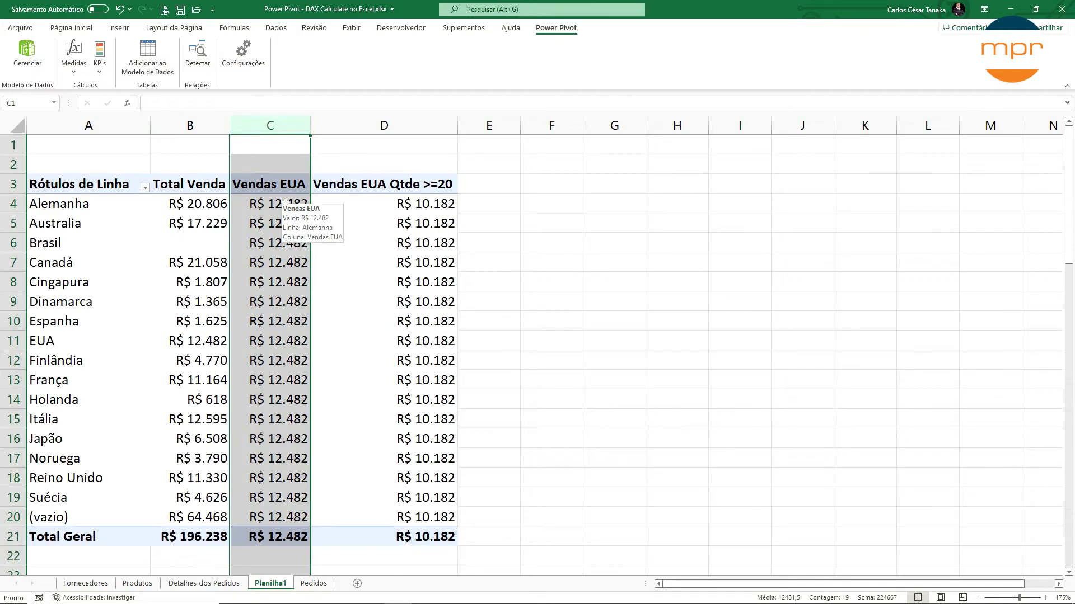
pyautogui.click(12, 341)
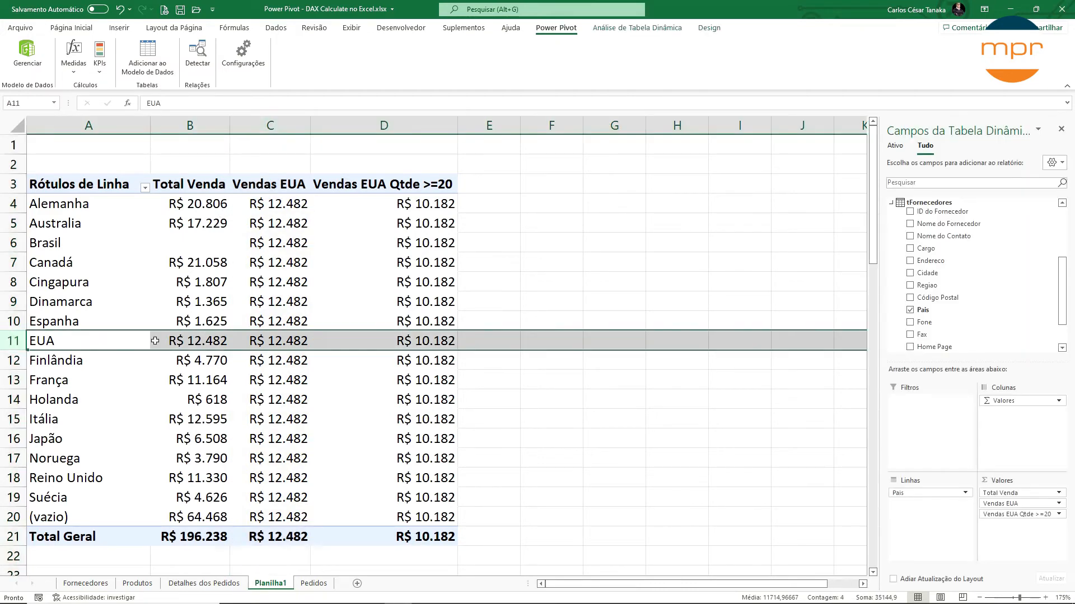
pyautogui.moveTo(193, 340); pyautogui.dragTo(270, 342)
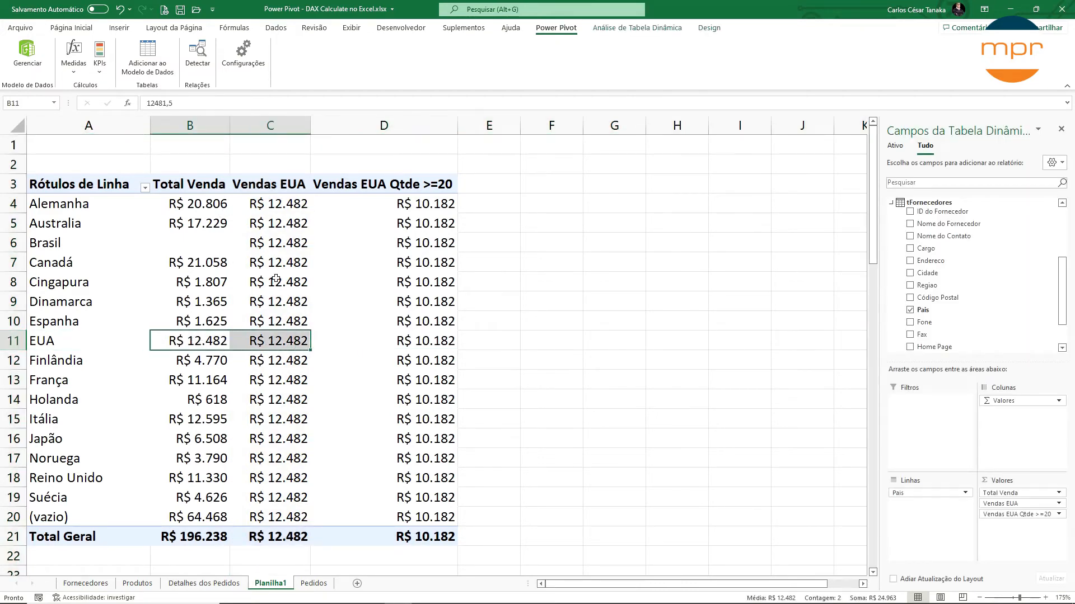
pyautogui.moveTo(279, 211); pyautogui.dragTo(278, 535)
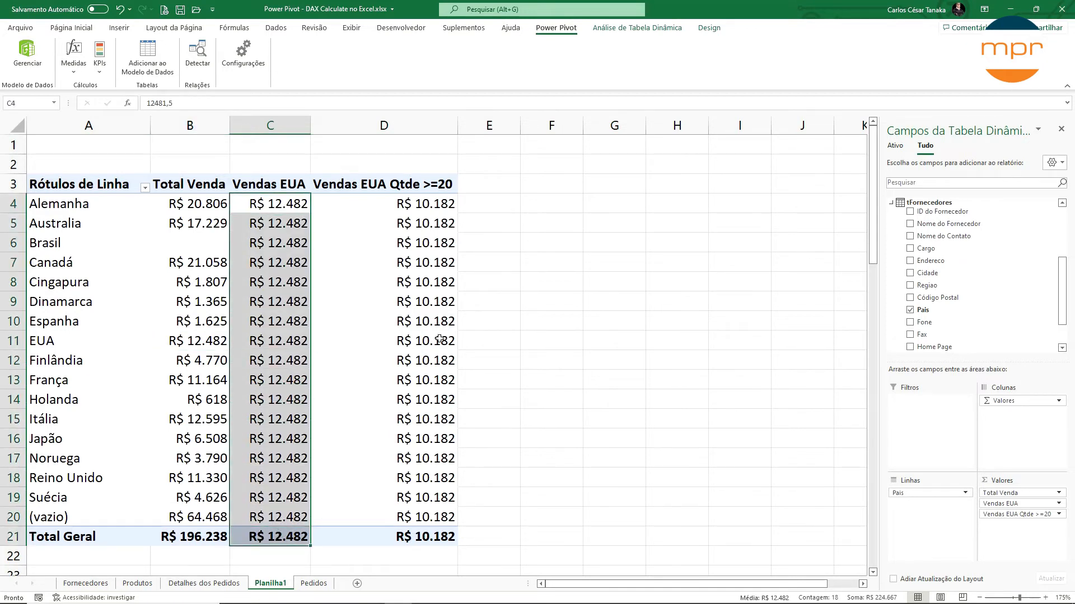
# Examine how Vendas EUA and Vendas EUA Qtde >=20 behave across all country rows compared with the EUA row.
pyautogui.click(15, 341)
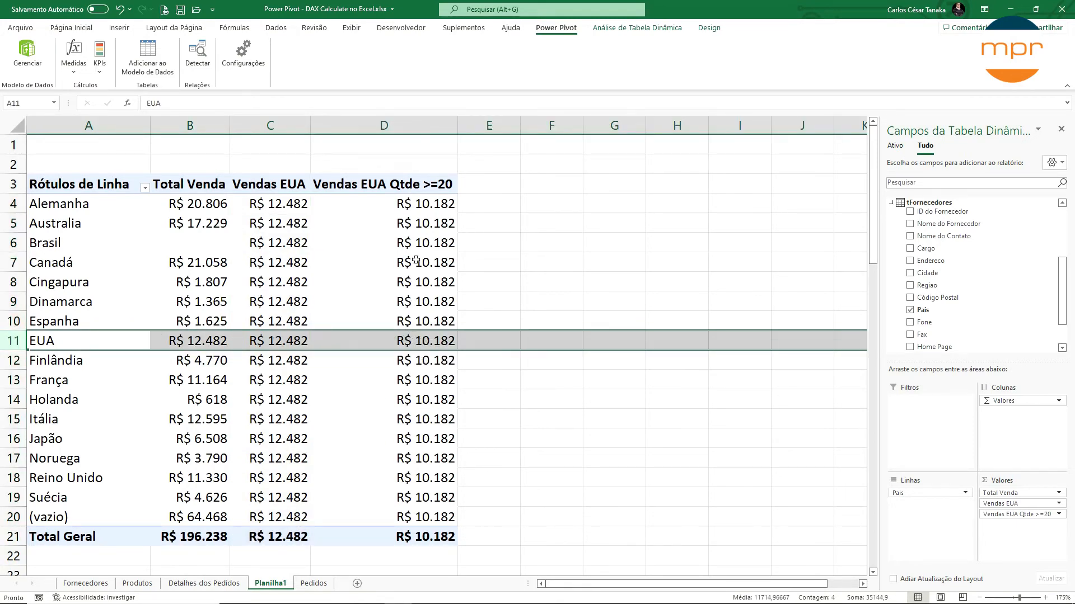
pyautogui.moveTo(422, 207); pyautogui.dragTo(397, 532)
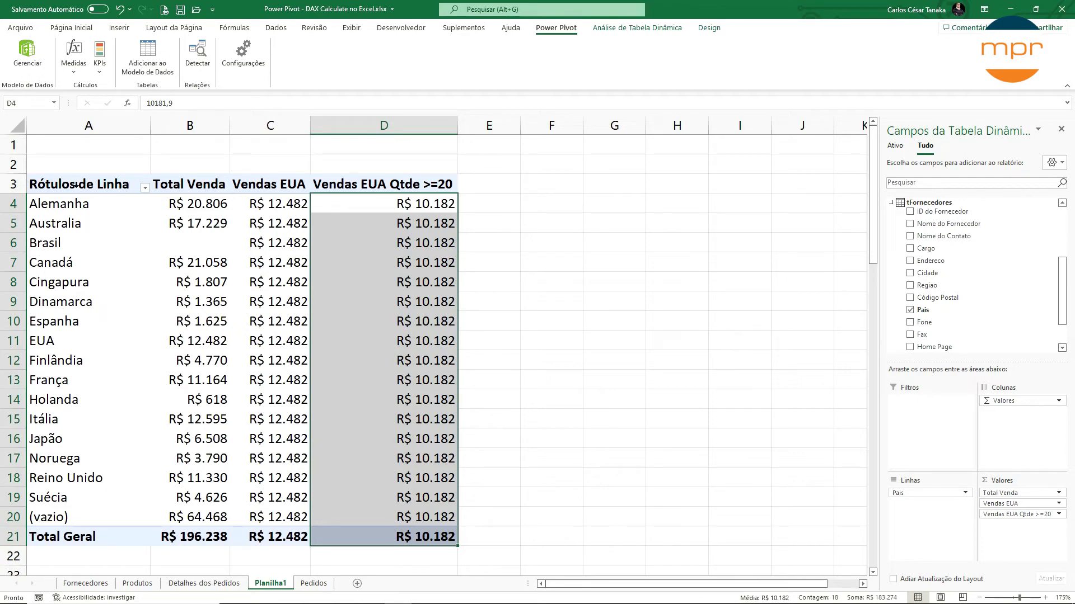
pyautogui.click(89, 128)
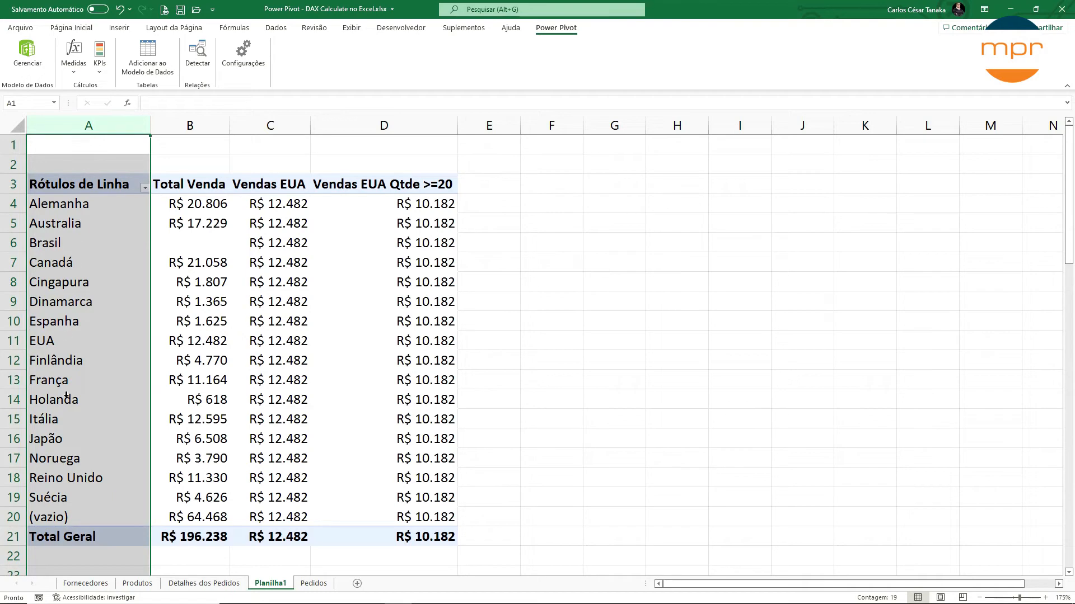
pyautogui.moveTo(286, 208); pyautogui.dragTo(276, 520)
pyautogui.click(430, 209)
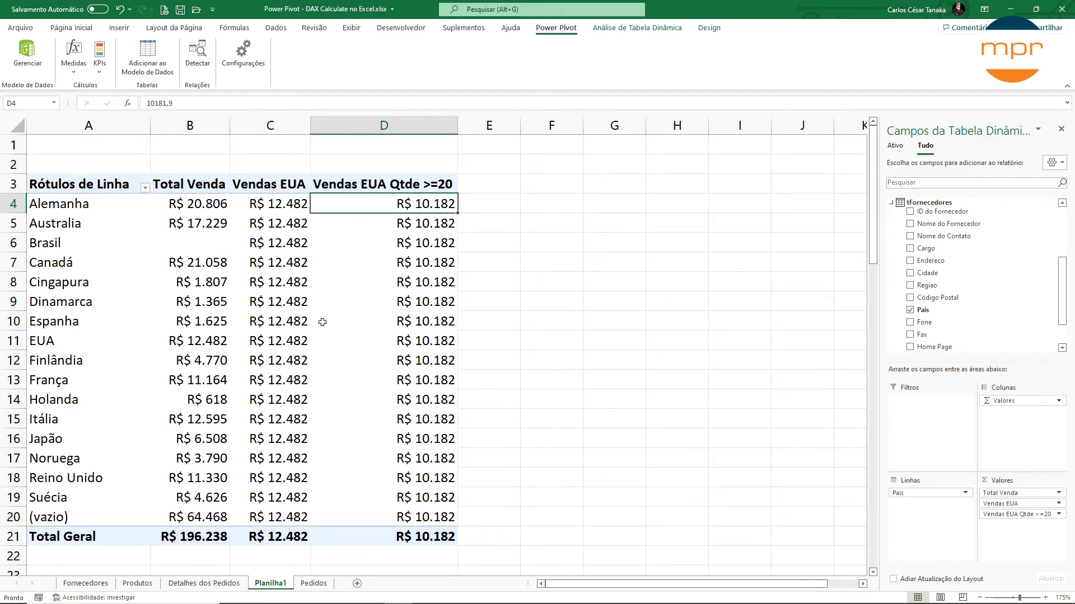
pyautogui.click(41, 342)
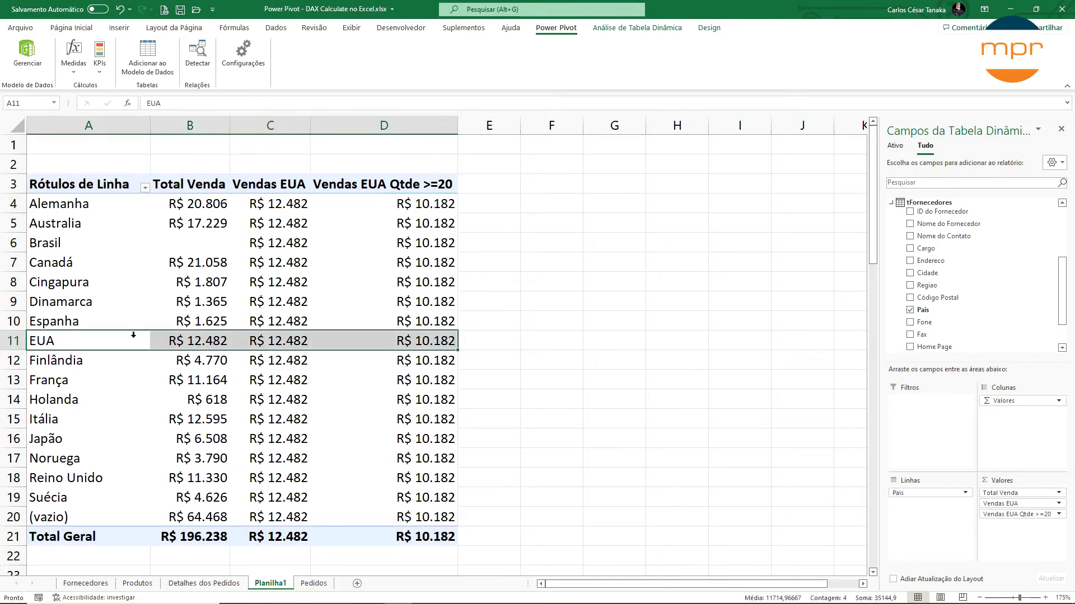
pyautogui.moveTo(202, 286)
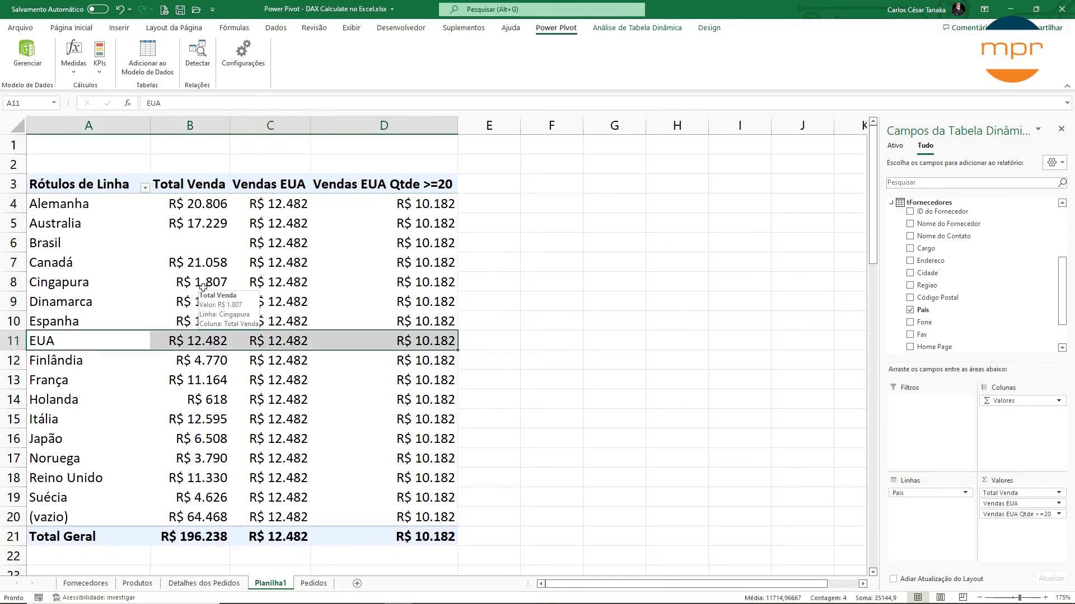
# Open the existing Vendas EUA measure for editing from the list of managed measures.
pyautogui.moveTo(275, 328)
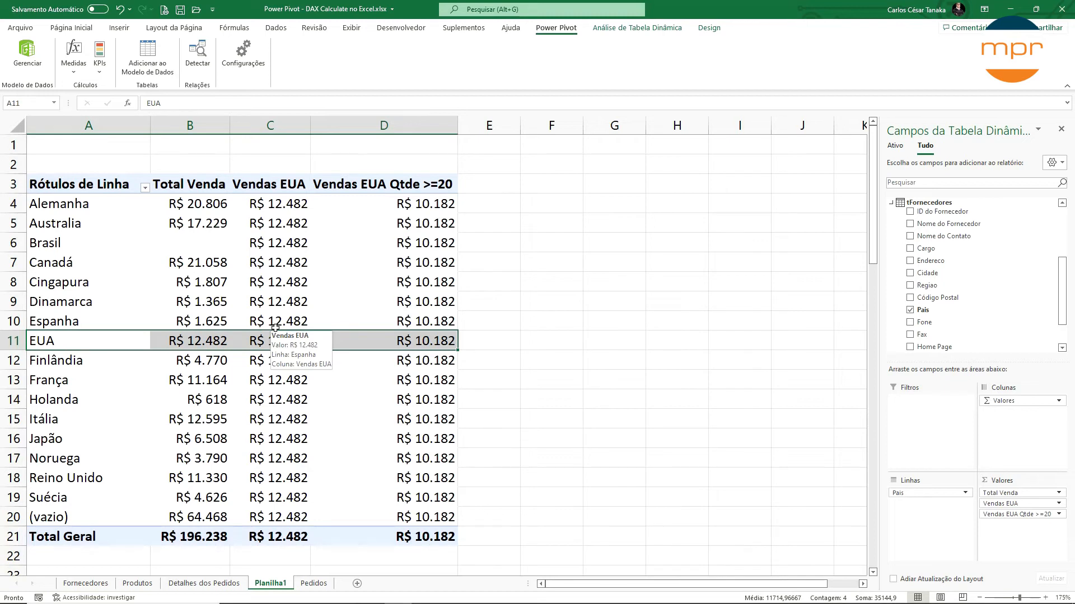
pyautogui.click(265, 187)
pyautogui.moveTo(269, 359)
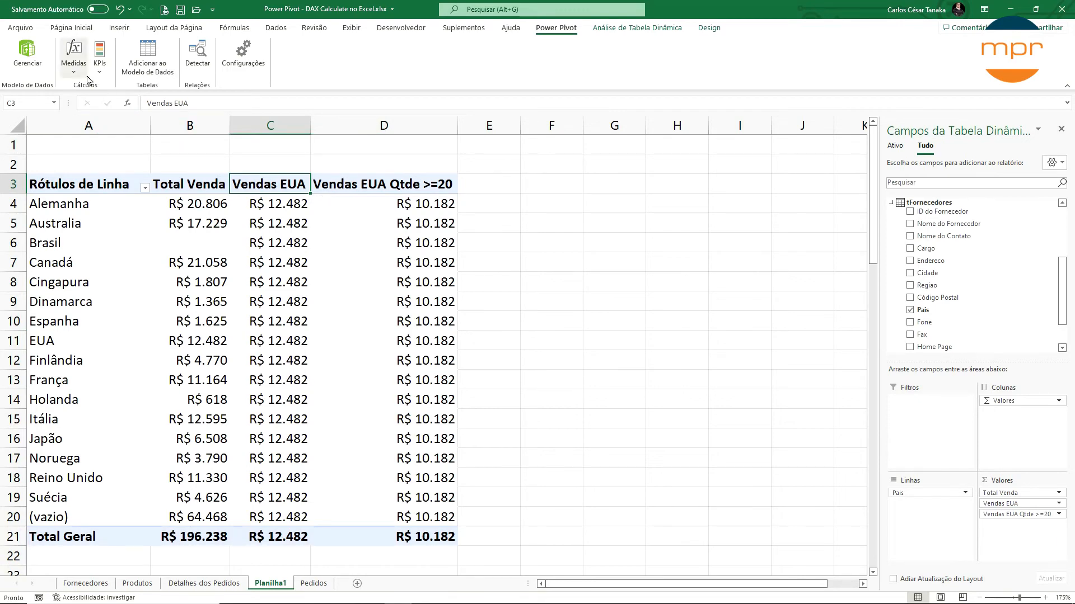
pyautogui.click(84, 78)
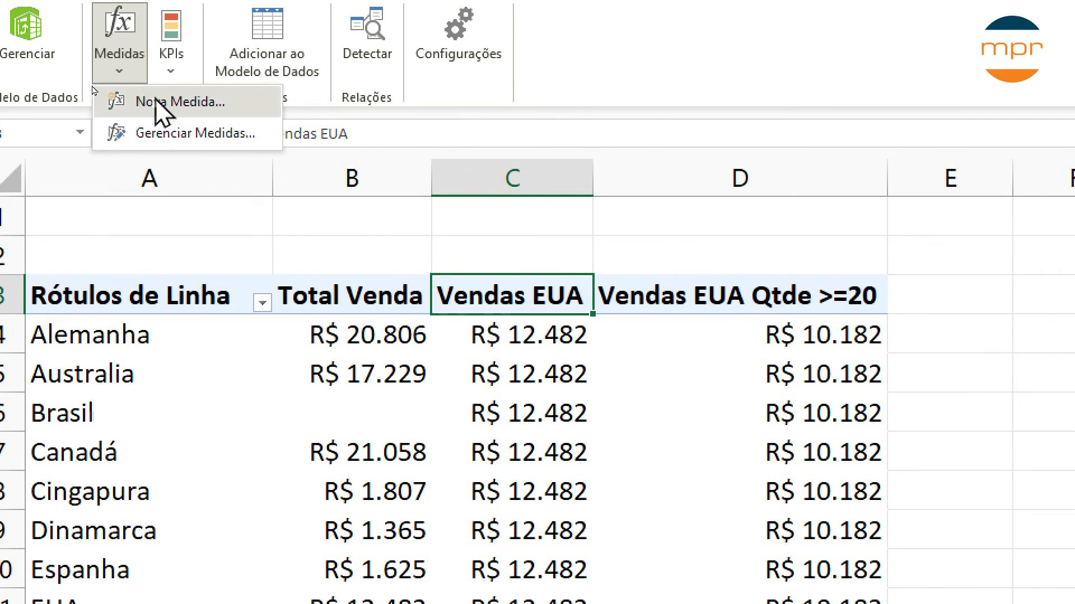
pyautogui.click(193, 134)
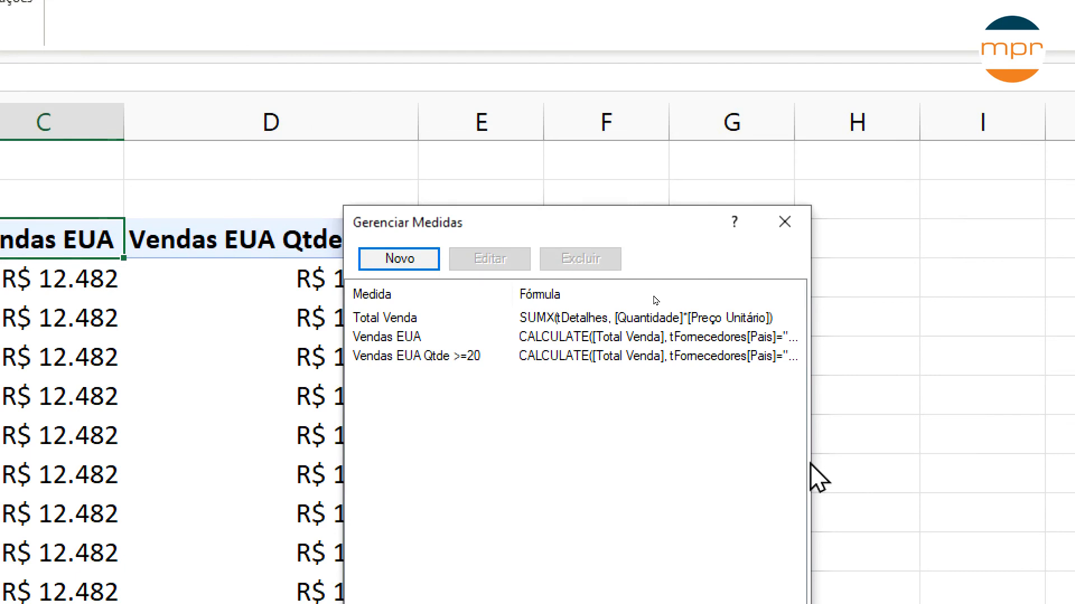
pyautogui.click(400, 338)
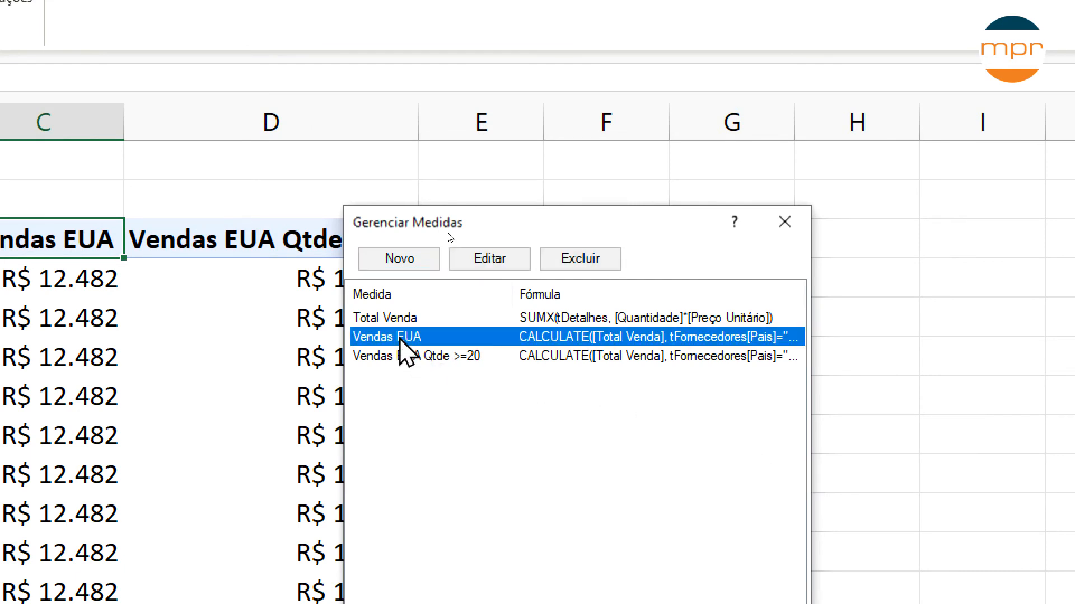
pyautogui.click(495, 258)
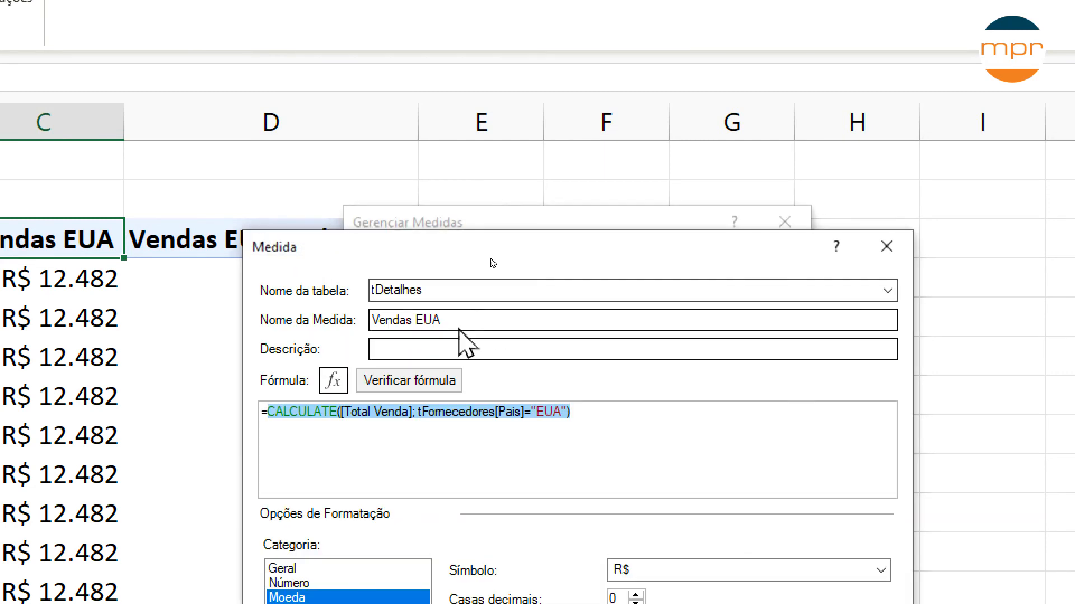
# Wrap the tFornecedores[Pais]="EUA" filter of Vendas EUA in KEEPFILTERS, save the measure and return to the PivotTable.
pyautogui.click(478, 412)
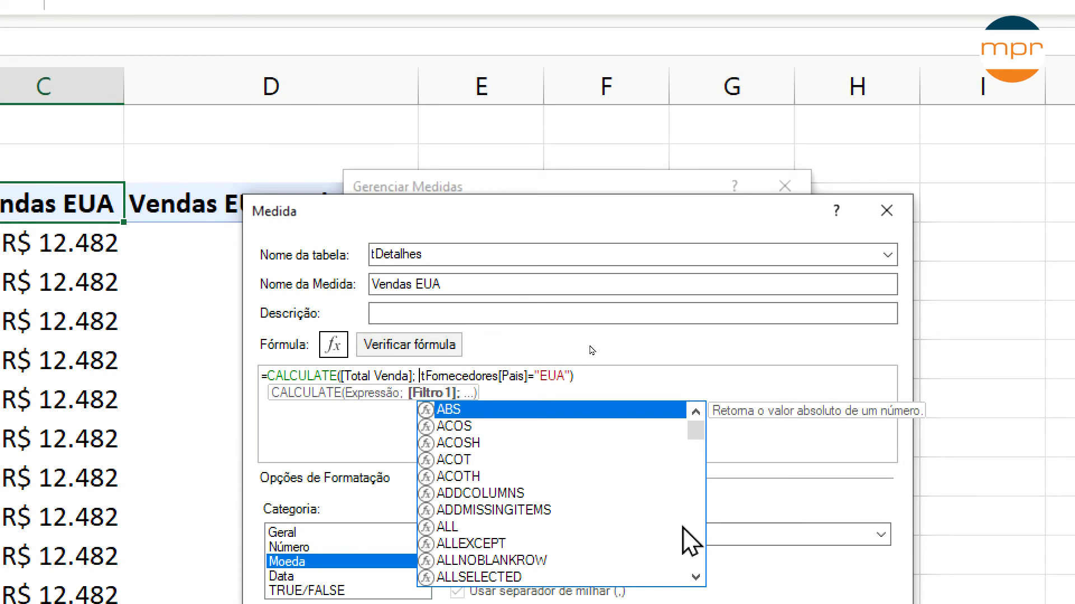
pyautogui.write('keep')
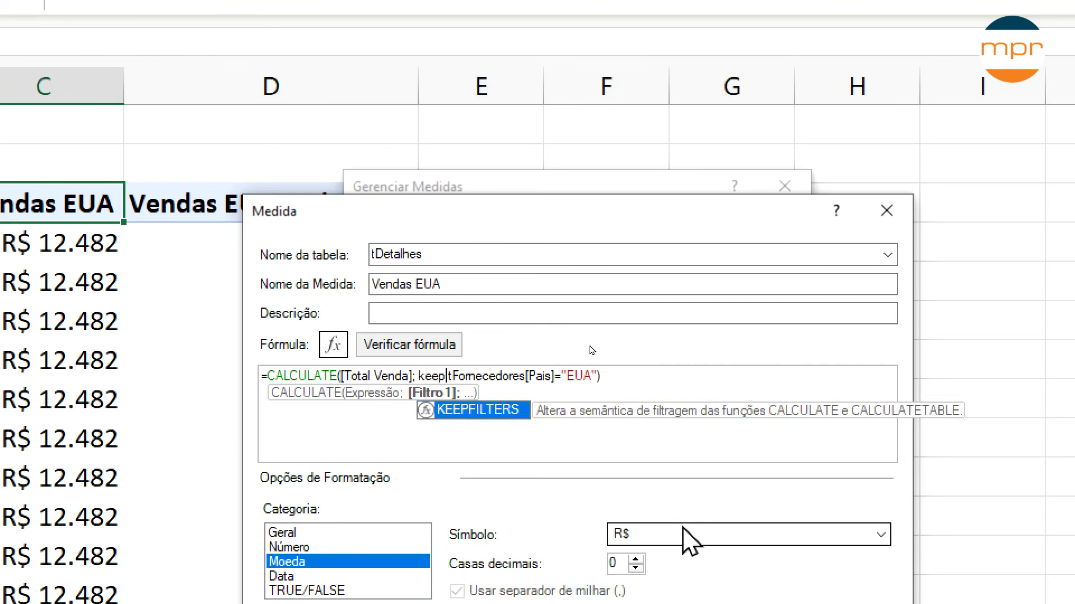
pyautogui.press('Tab')
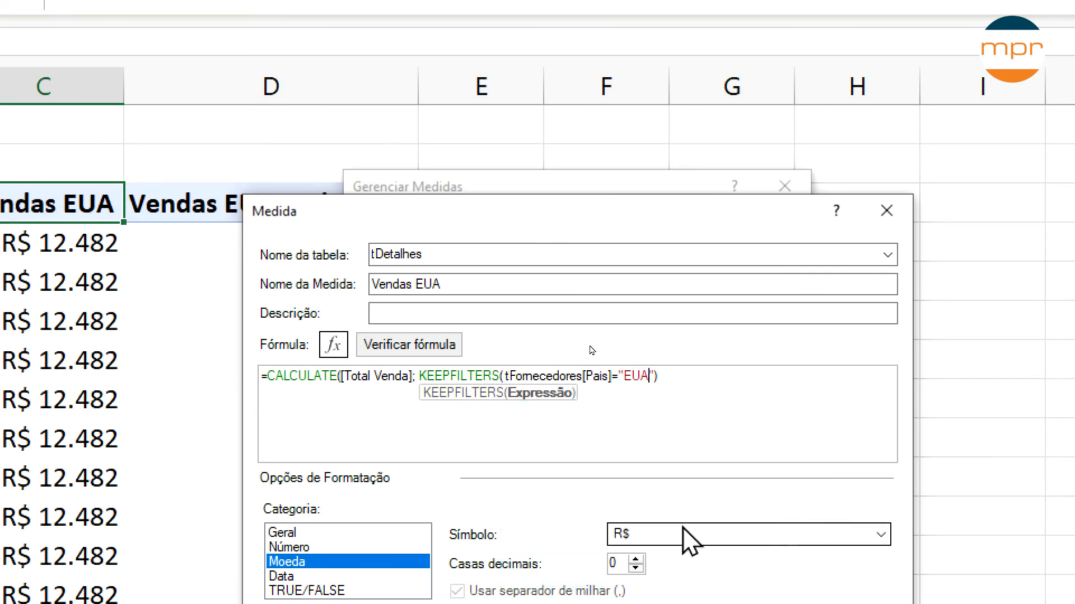
pyautogui.write(')')
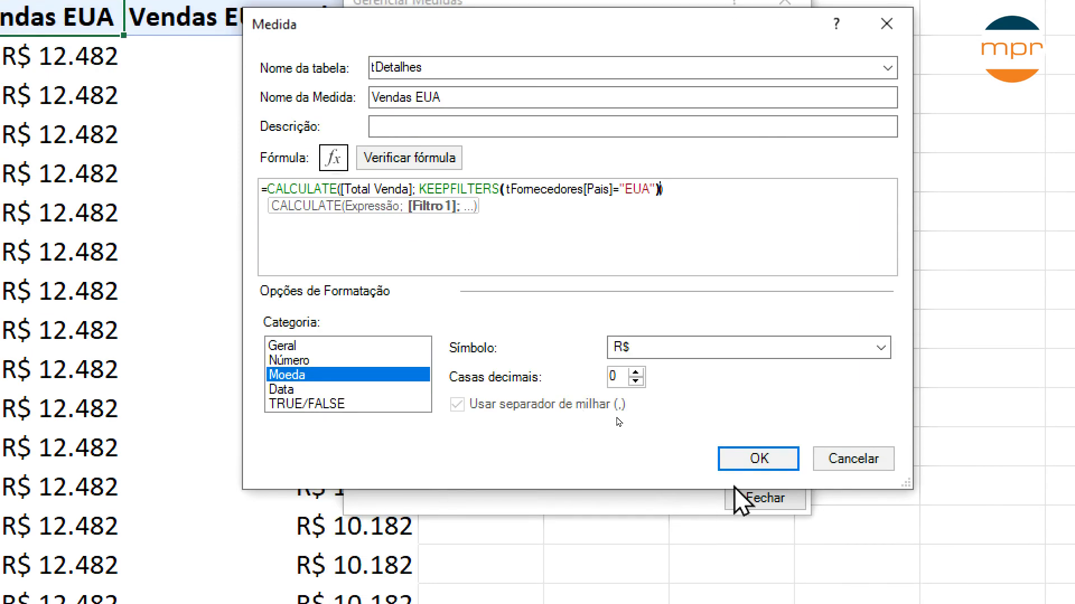
pyautogui.click(756, 459)
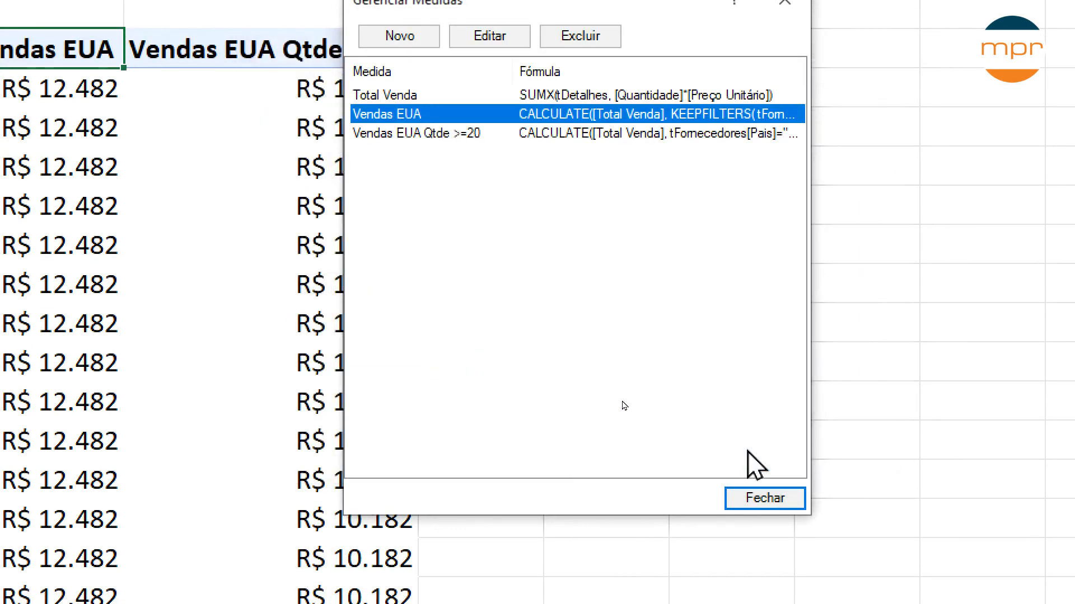
pyautogui.click(762, 500)
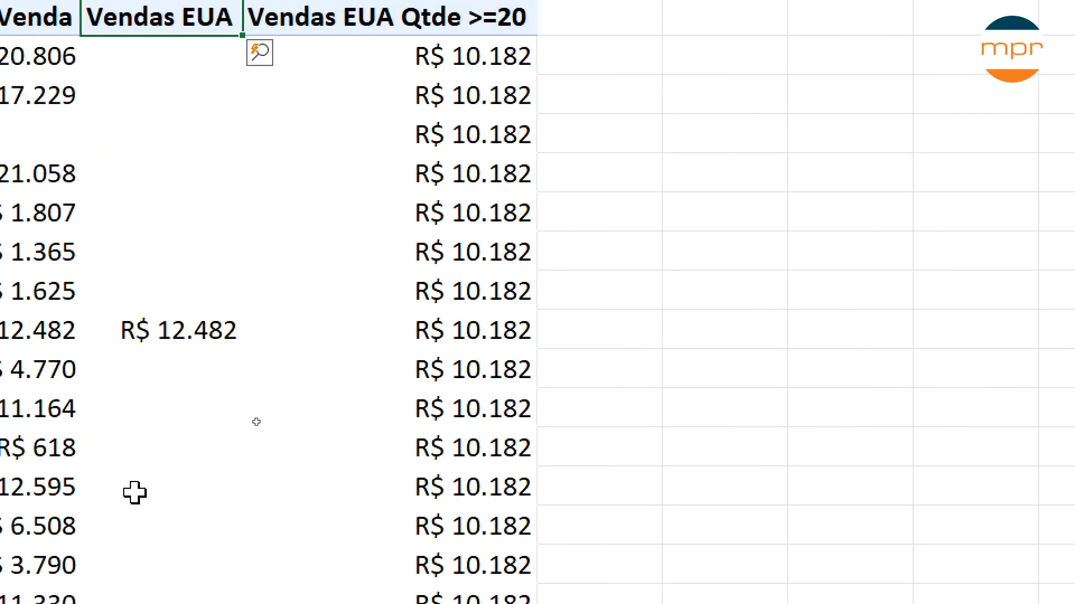
# Compare Vendas EUA in the EUA row with the Vendas EUA Qtde >=20 column across the countries.
pyautogui.click(13, 341)
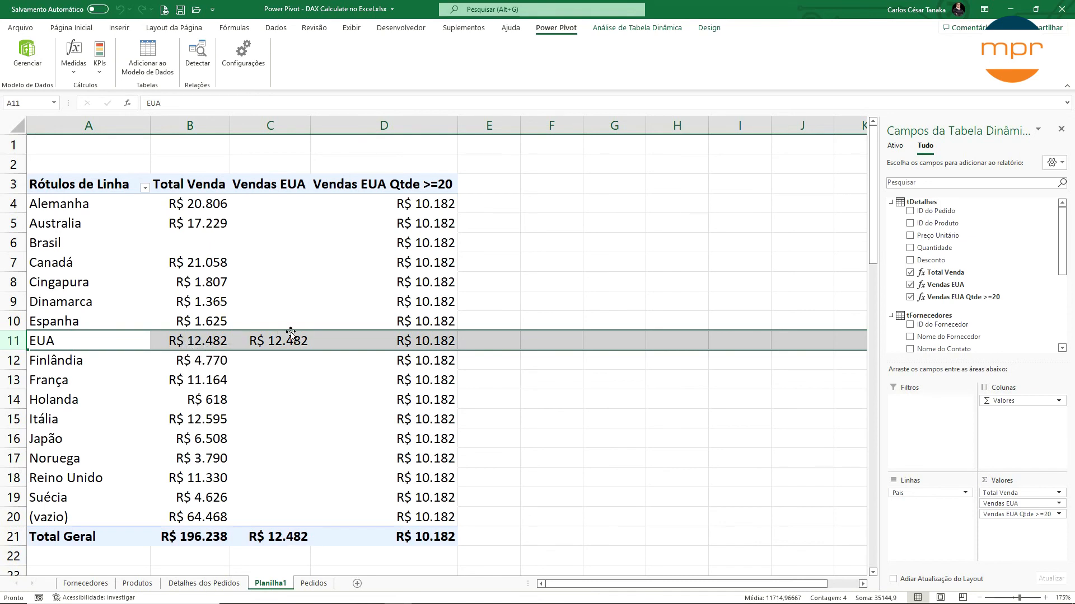
pyautogui.click(424, 128)
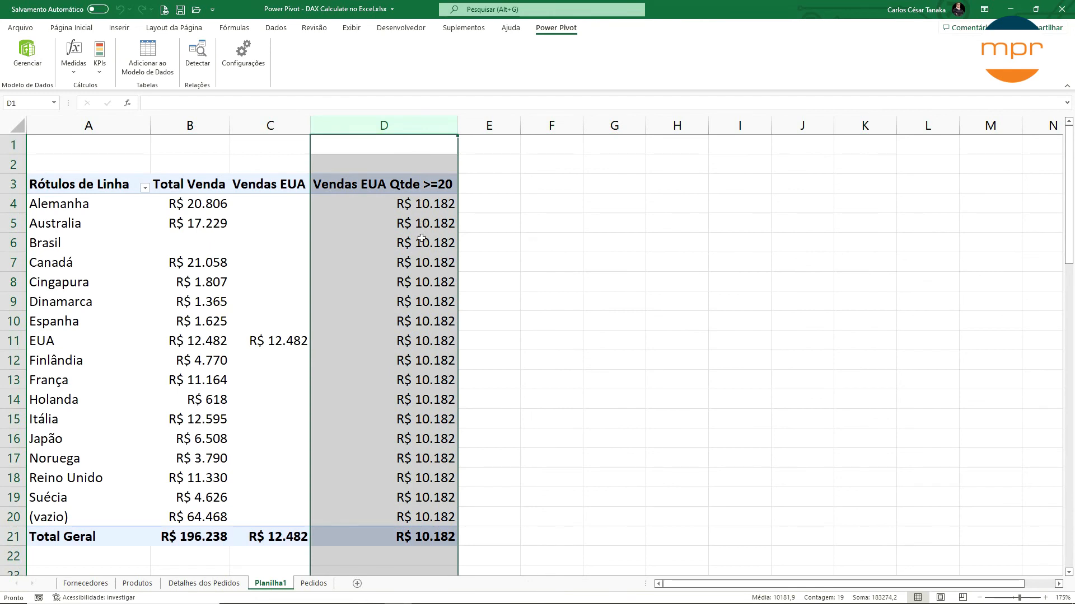
pyautogui.moveTo(304, 339)
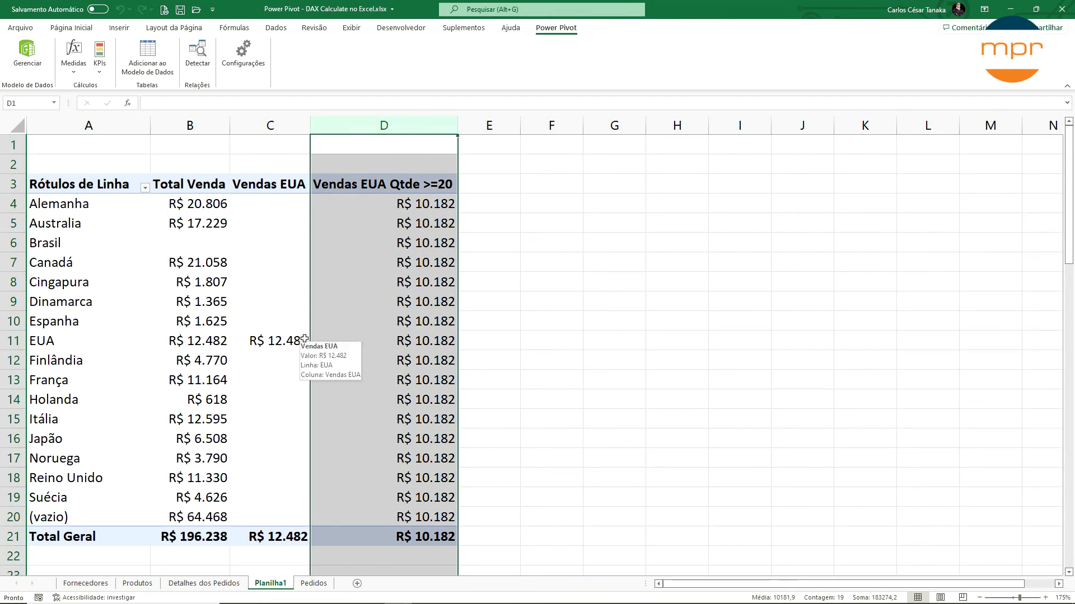